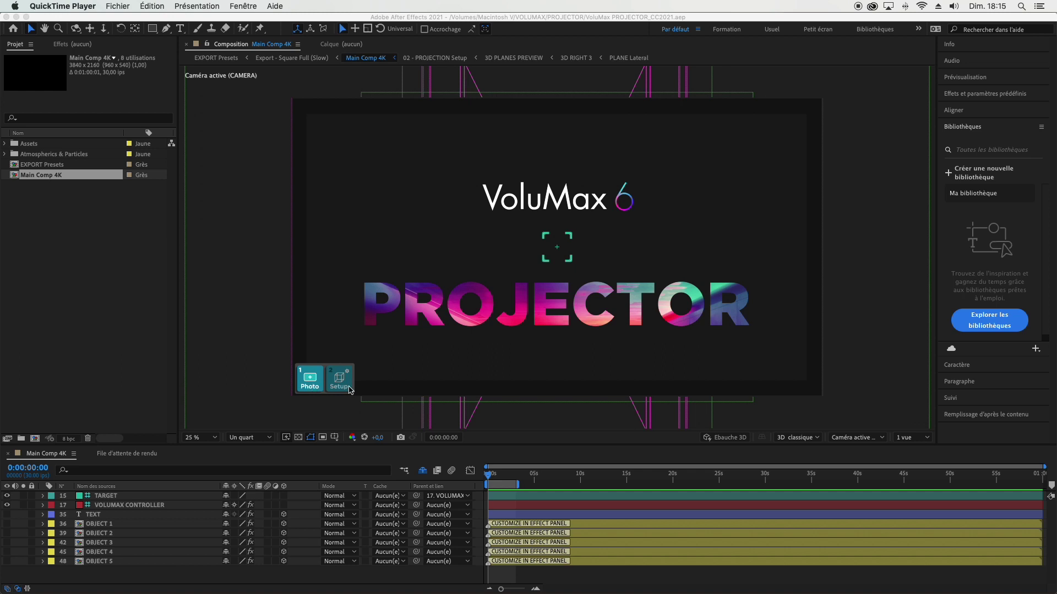
left_click(302, 388)
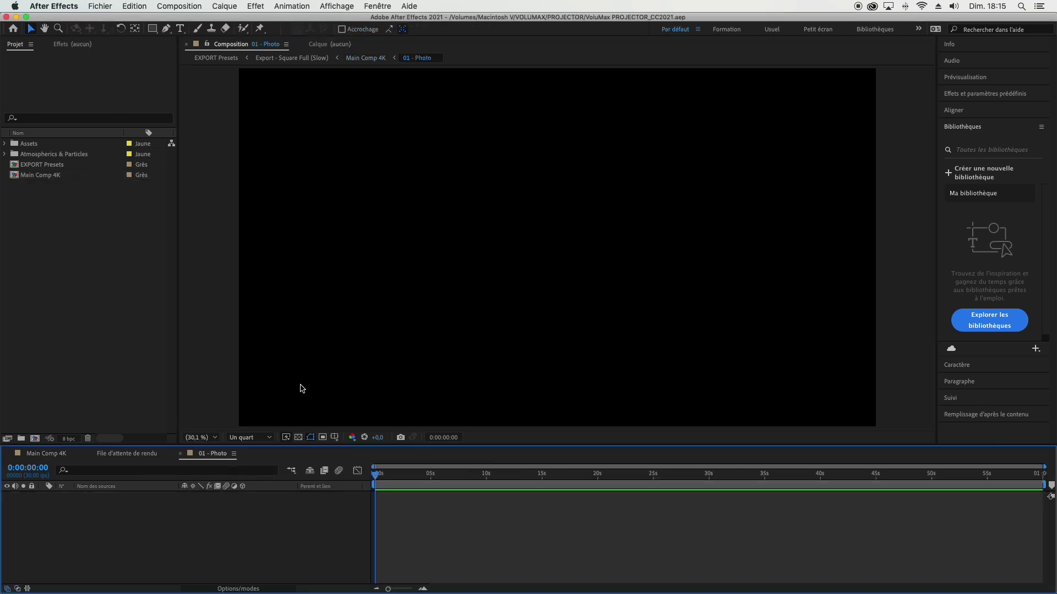
scroll(328, 366, "down", 2)
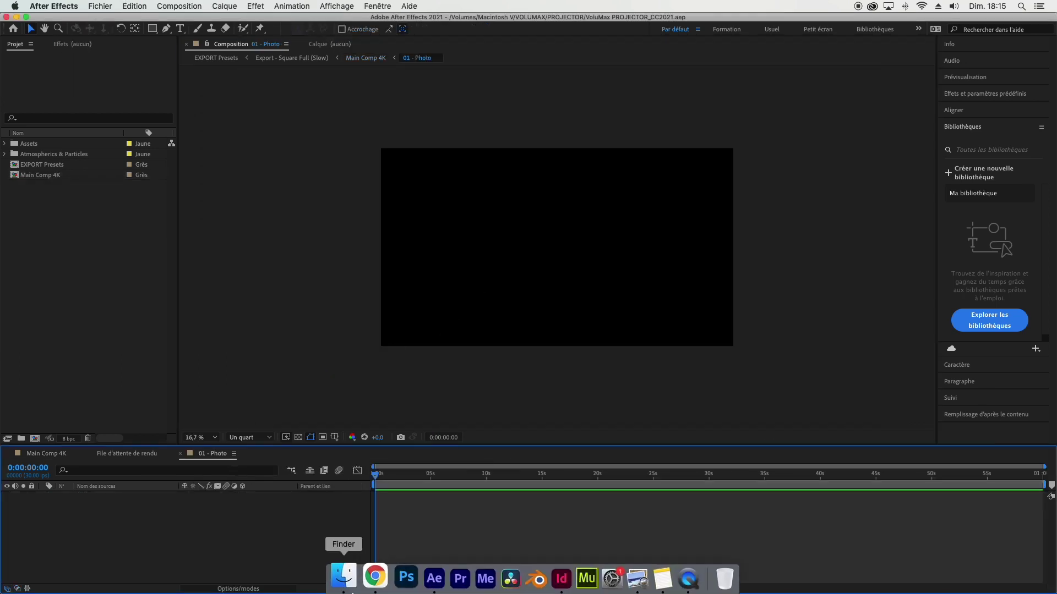
left_click(341, 577)
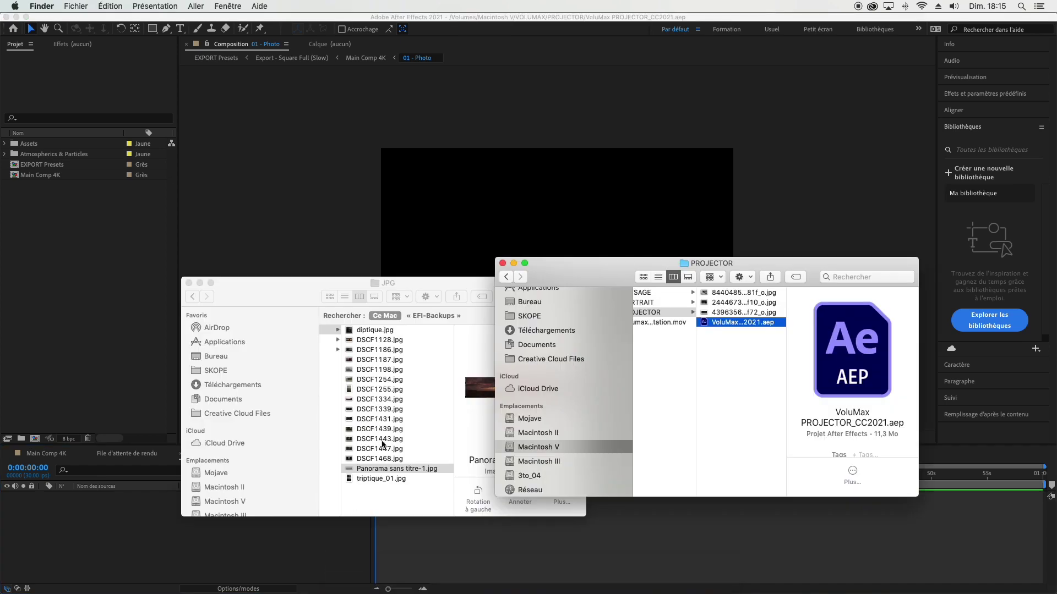
left_click(739, 304)
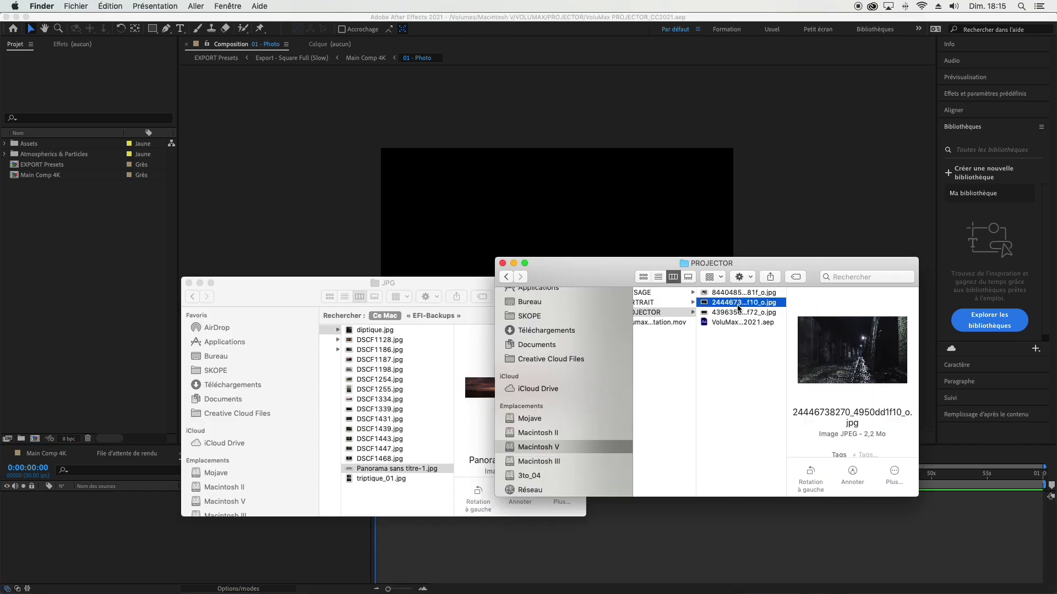
left_click(736, 312)
left_click_drag(739, 312, 500, 180)
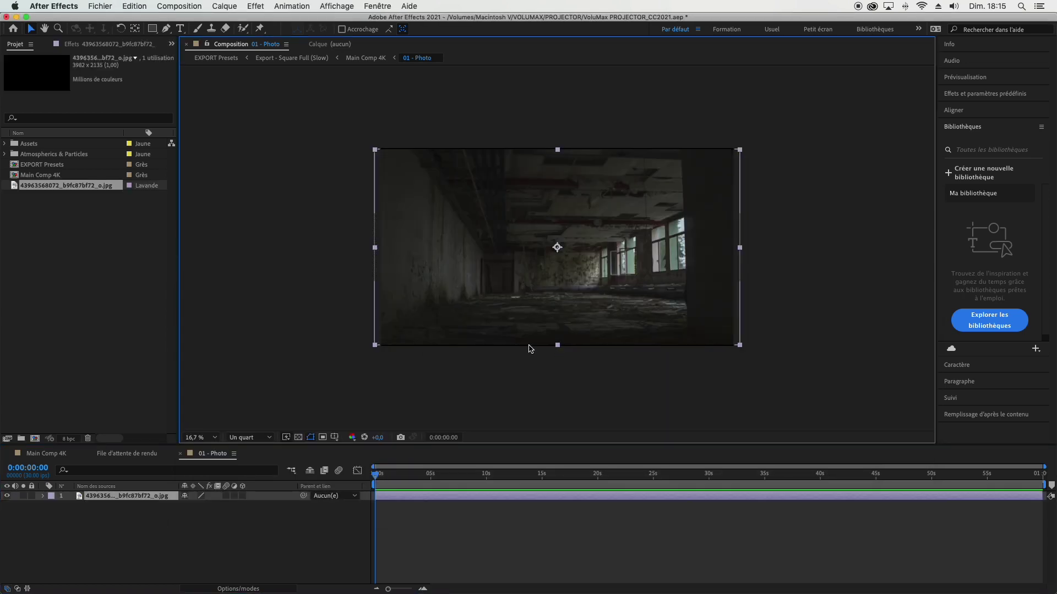
left_click_drag(558, 346, 564, 360)
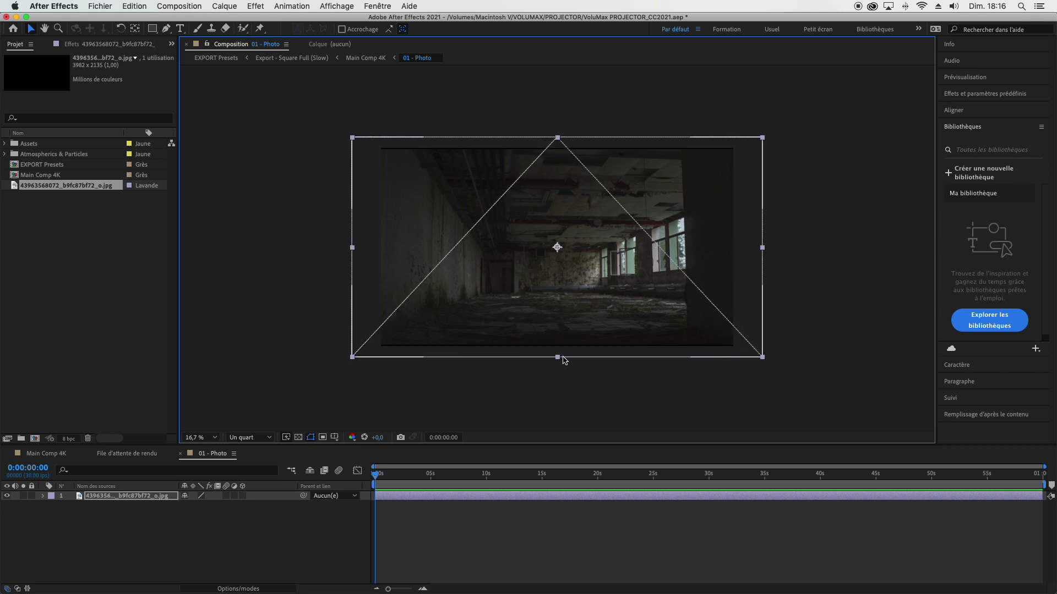
Step: Switch the photo composition's preview resolution to Intégrale to inspect the image, and return it to Un quart
scroll(572, 308, "up", 3)
left_click(250, 437)
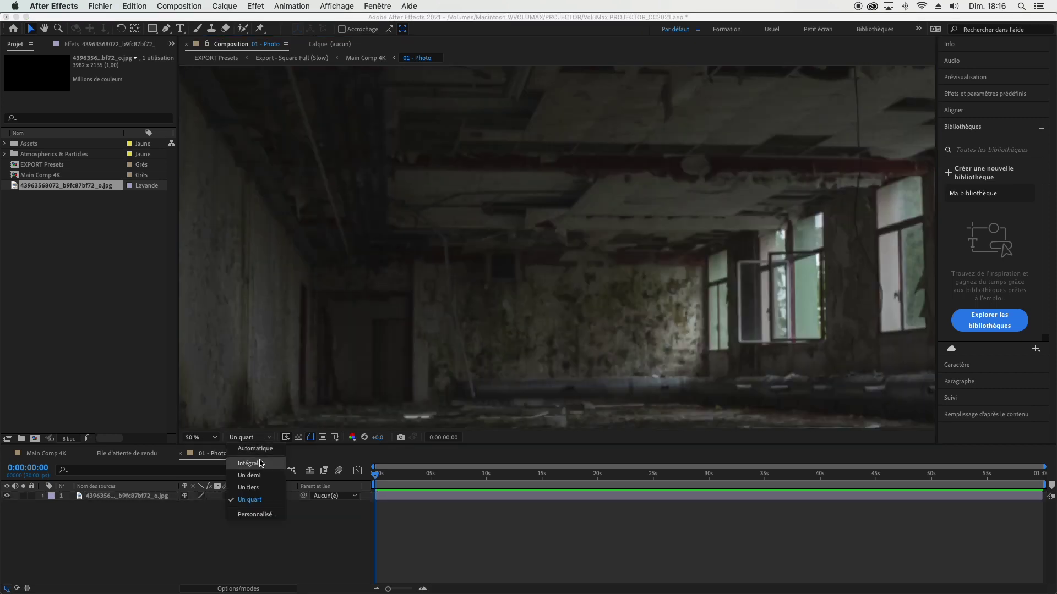
left_click(261, 464)
scroll(560, 364, "down", 2)
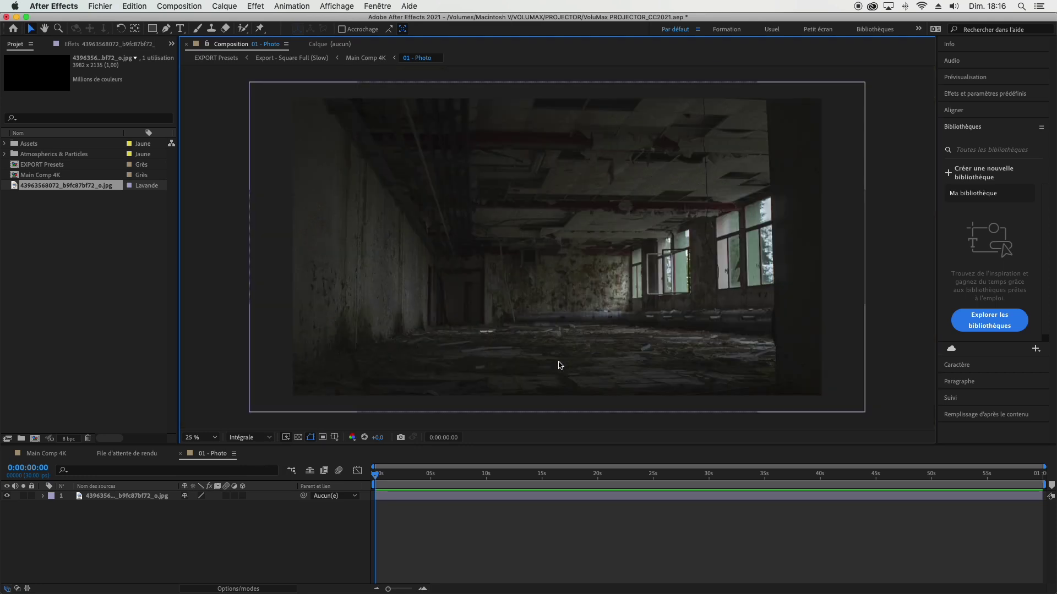
scroll(483, 362, "up", 2)
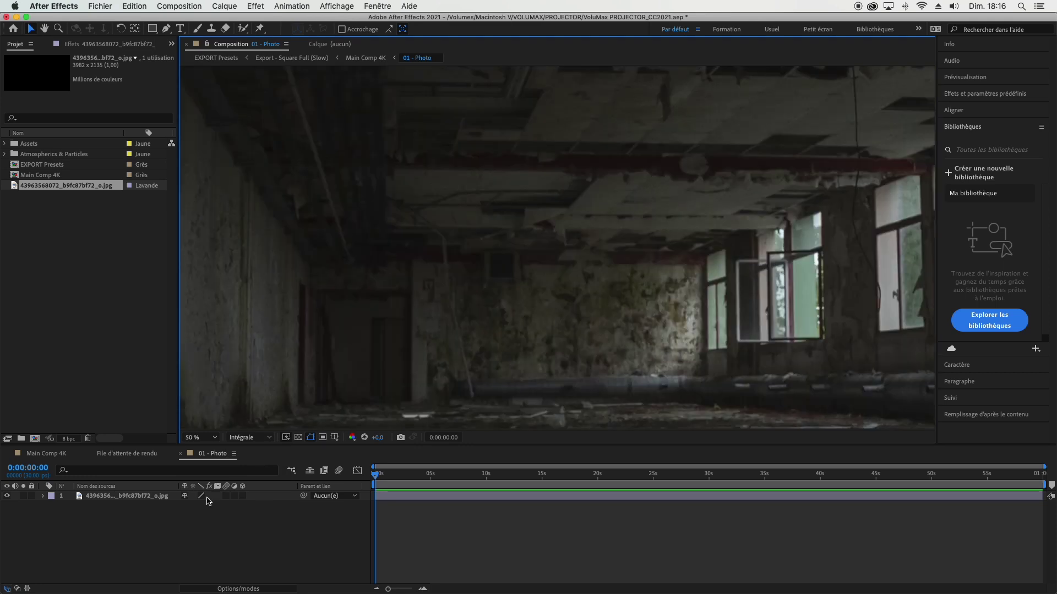
left_click(258, 438)
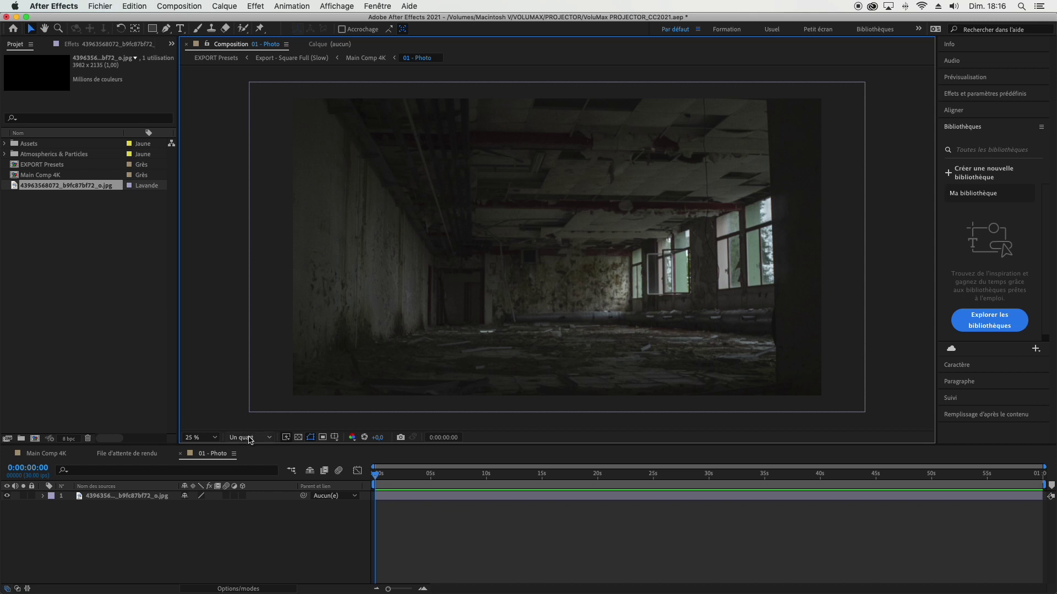
left_click(249, 439)
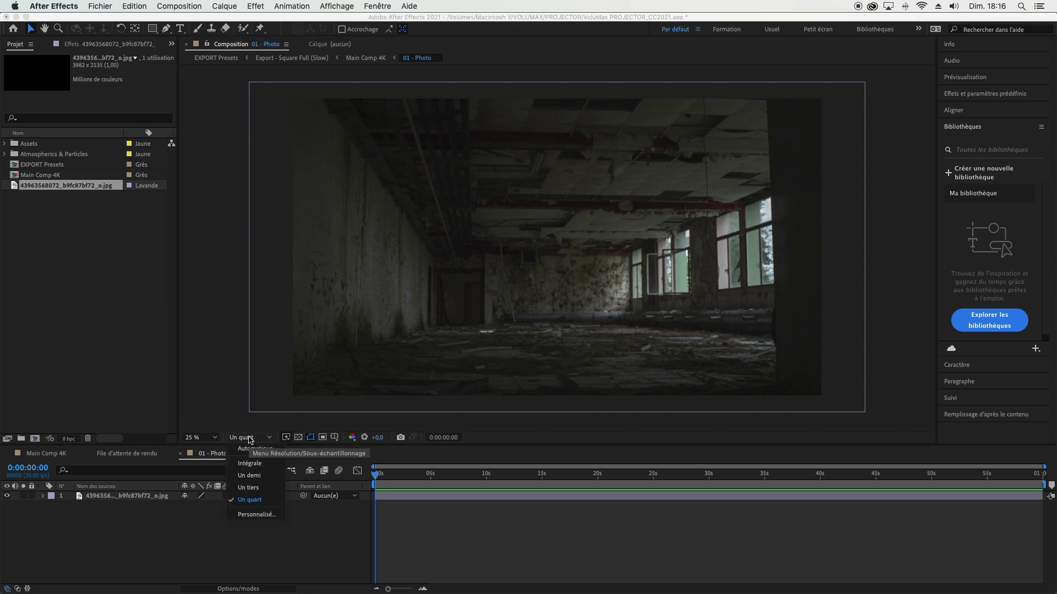
left_click(215, 264)
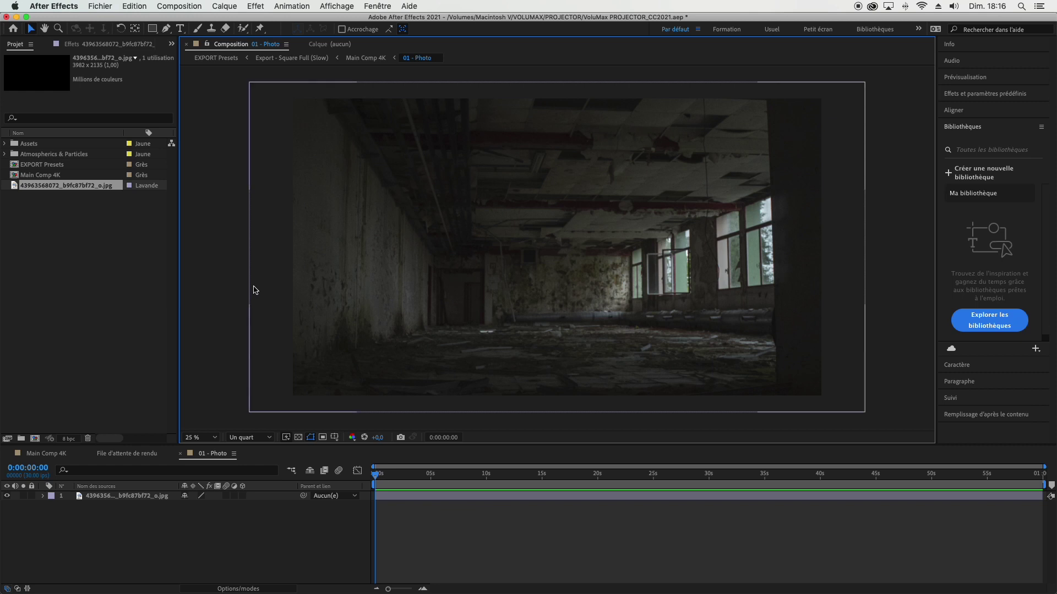
left_click(250, 437)
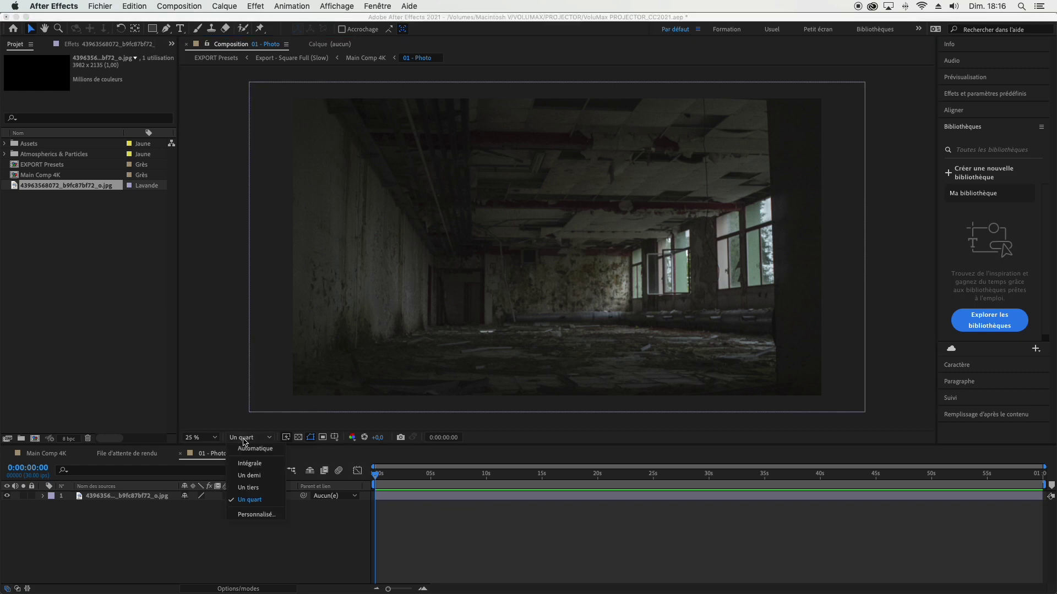
left_click(235, 358)
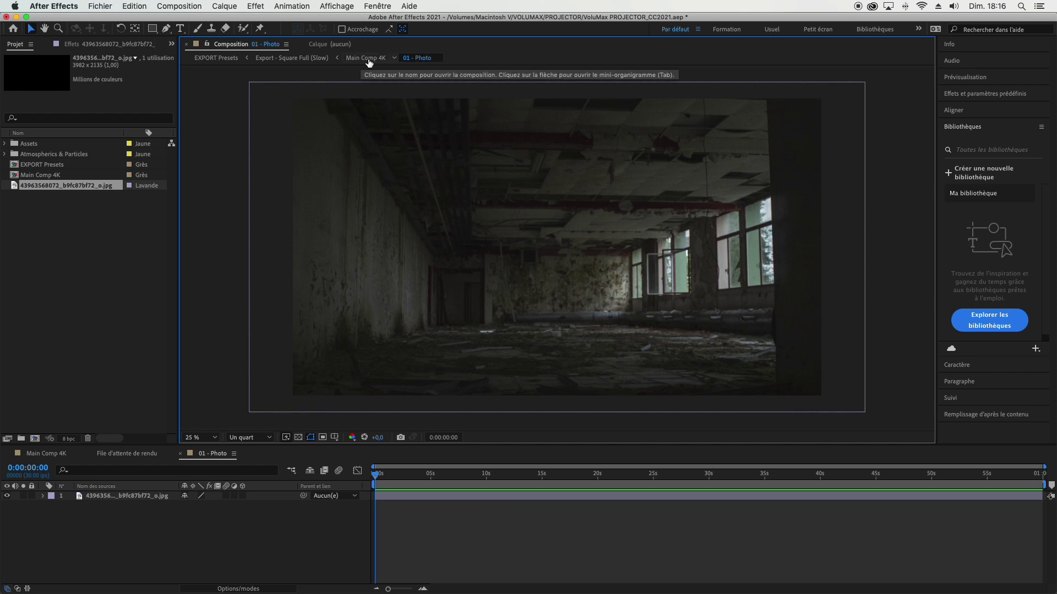
Step: Return to Main Comp 4K and open the 02 - PROJECTION Setup composition
left_click(369, 58)
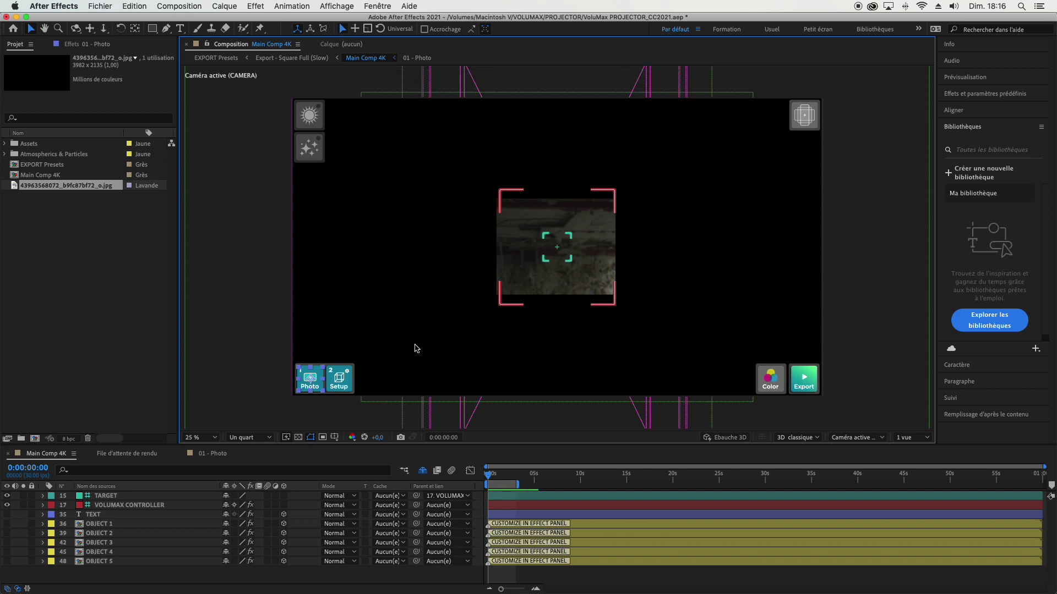
double_click(339, 387)
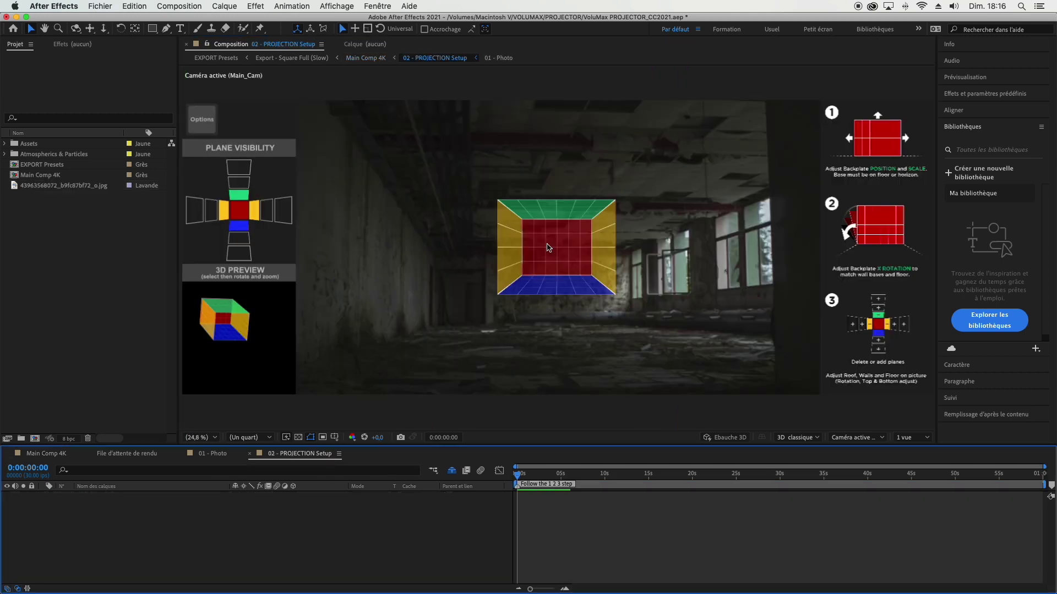
Step: Try moving the red backplate around the photo to check how the attached planes follow in perspective
left_click(548, 251)
left_click_drag(546, 266, 521, 302)
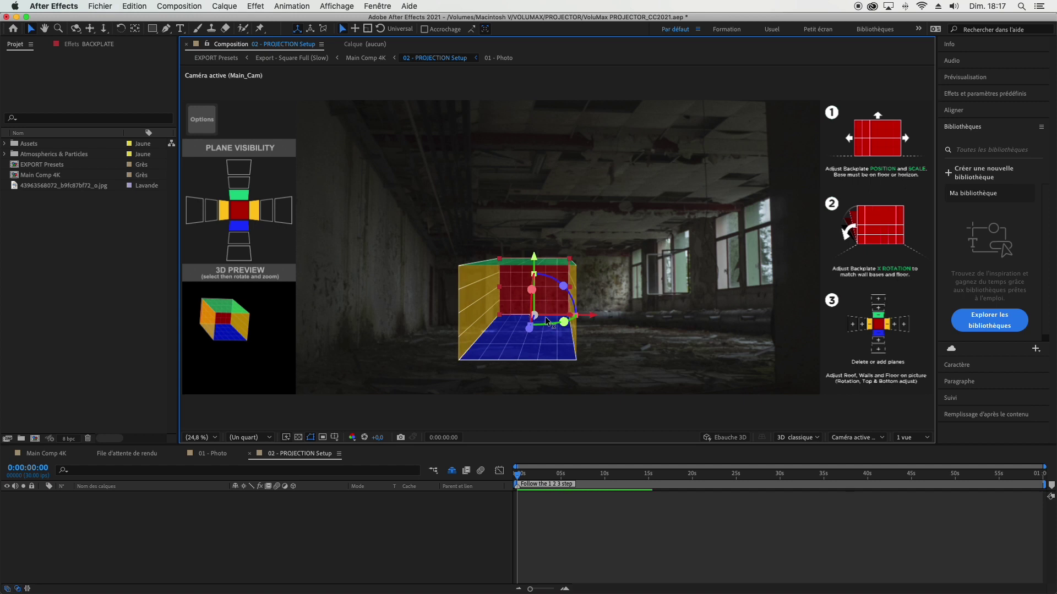
left_click(203, 306)
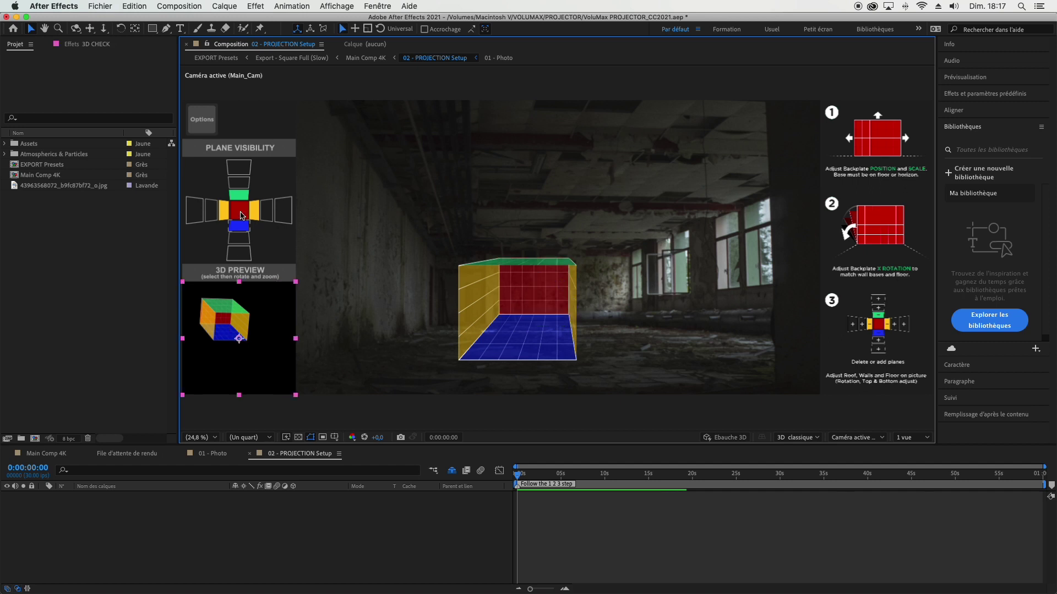
left_click(239, 195)
left_click(524, 306)
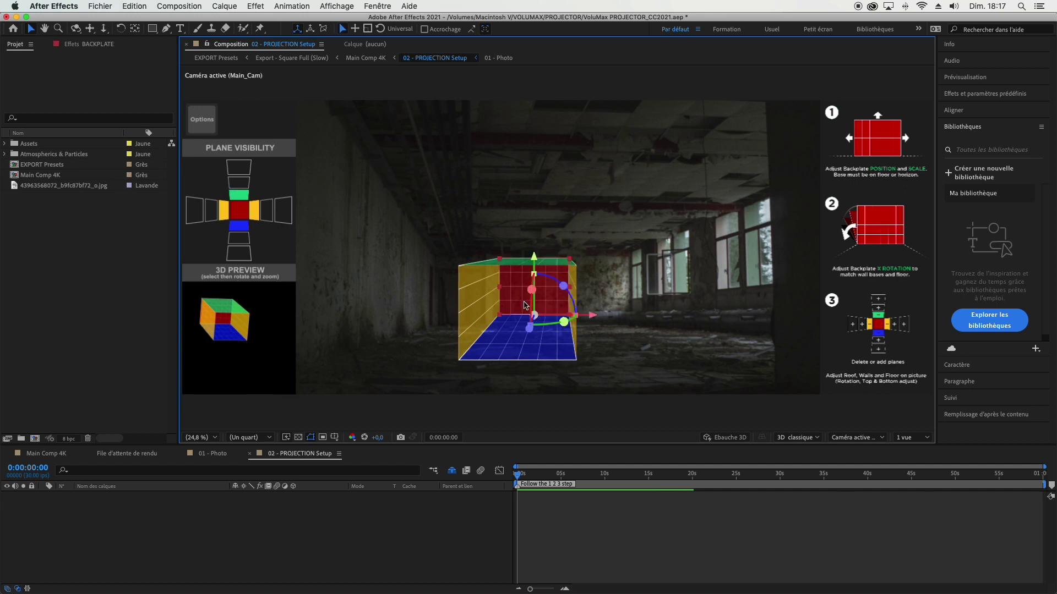
left_click(573, 330)
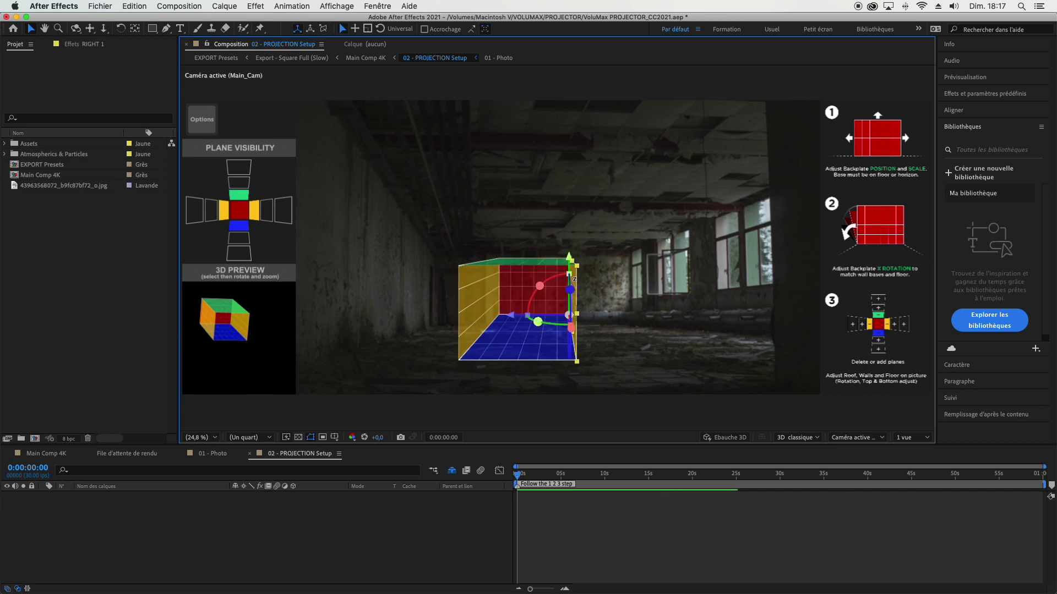
left_click(518, 296)
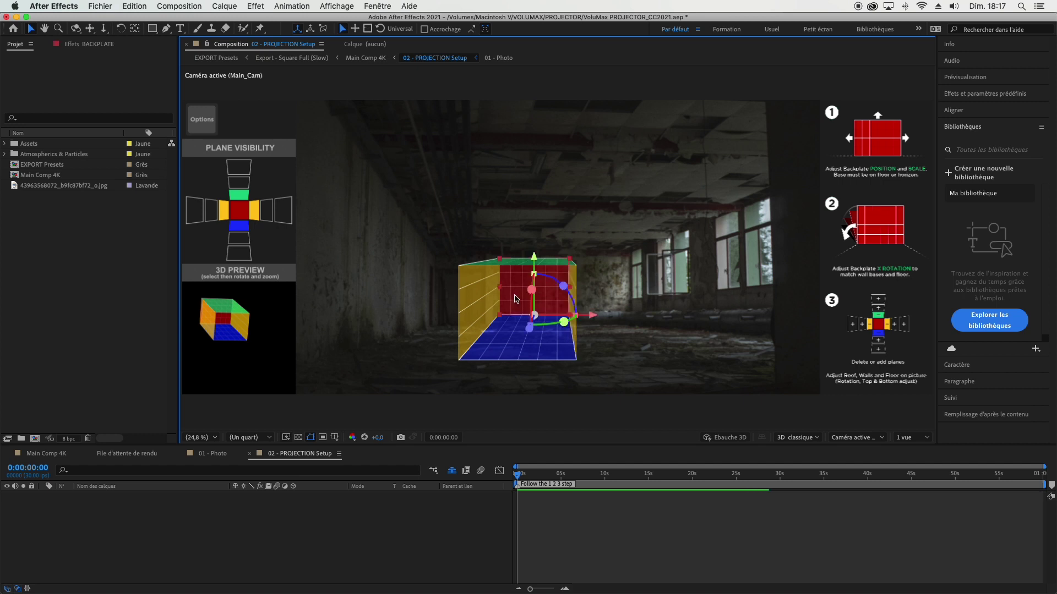
left_click_drag(519, 304, 491, 291)
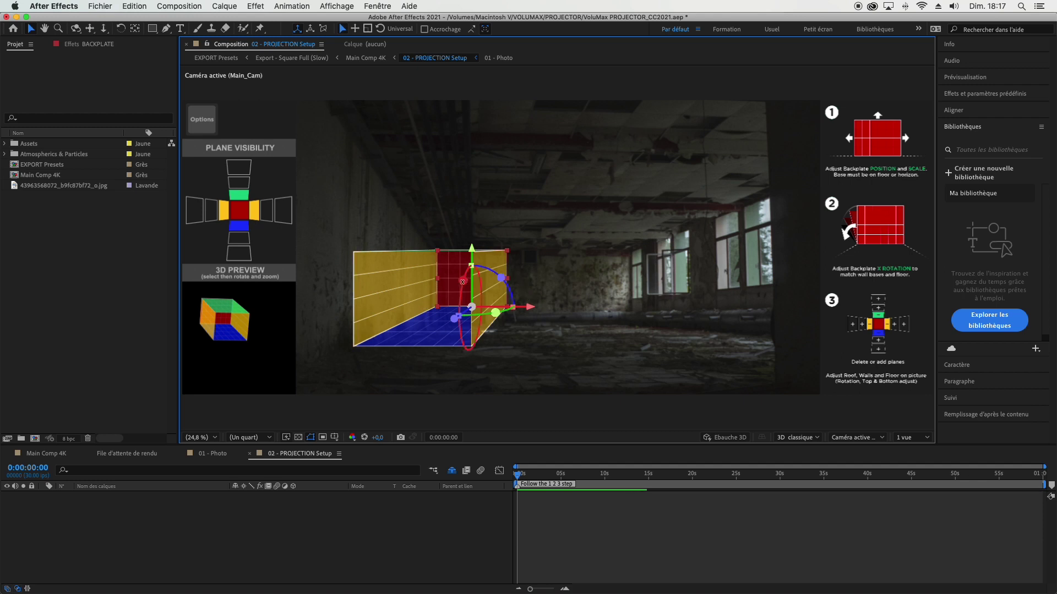
left_click_drag(488, 273, 551, 275)
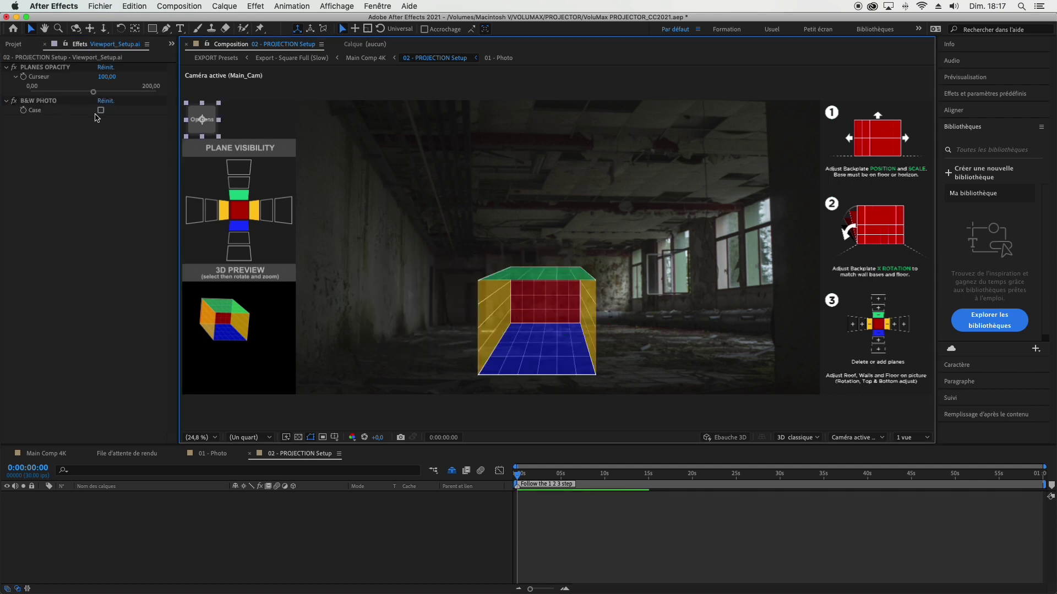
Step: In the setup options, turn on the B&W photo and lower the planes opacity close to its minimum
left_click(101, 110)
left_click_drag(94, 93, 31, 93)
Step: Move the backplate so its base sits on the line where the far wall meets the floor, and rotate it slightly about Y
left_click(530, 313)
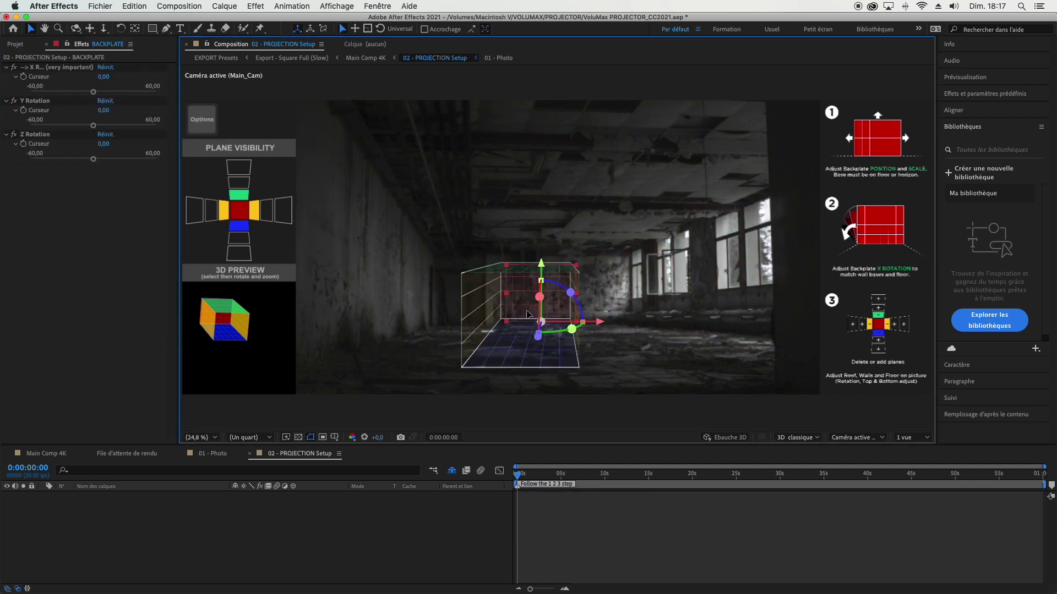
scroll(531, 313, "up", 2)
left_click_drag(595, 258, 607, 173)
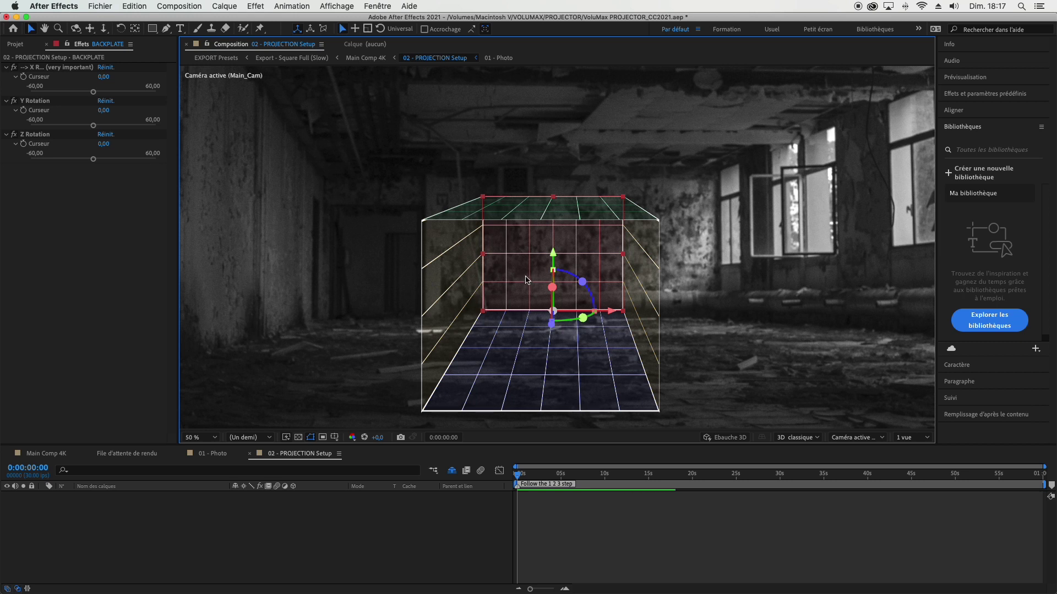
left_click_drag(525, 276, 525, 283)
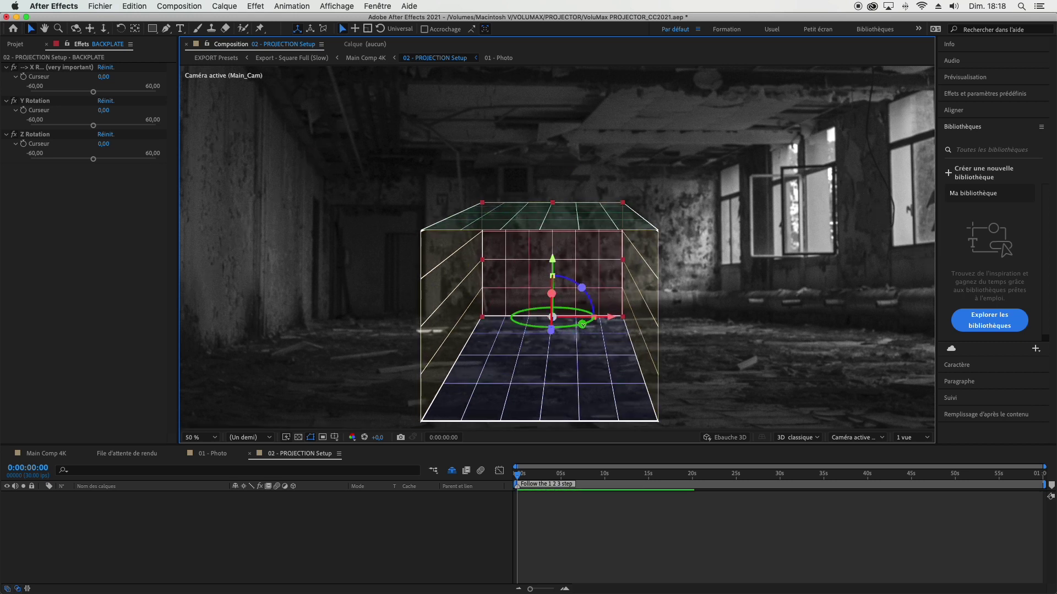
left_click_drag(582, 325, 587, 325)
Step: Scale the backplate wider and taller and shift it sideways to match the room's back wall
left_click_drag(483, 259, 345, 255)
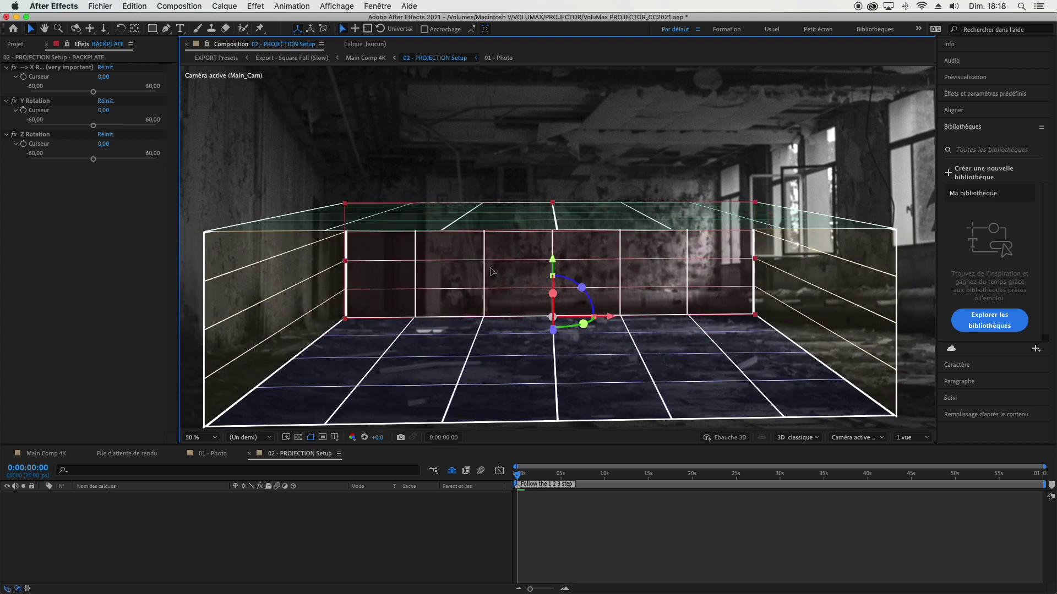
left_click_drag(647, 270, 634, 271)
left_click_drag(738, 258, 731, 258)
left_click_drag(645, 271, 633, 270)
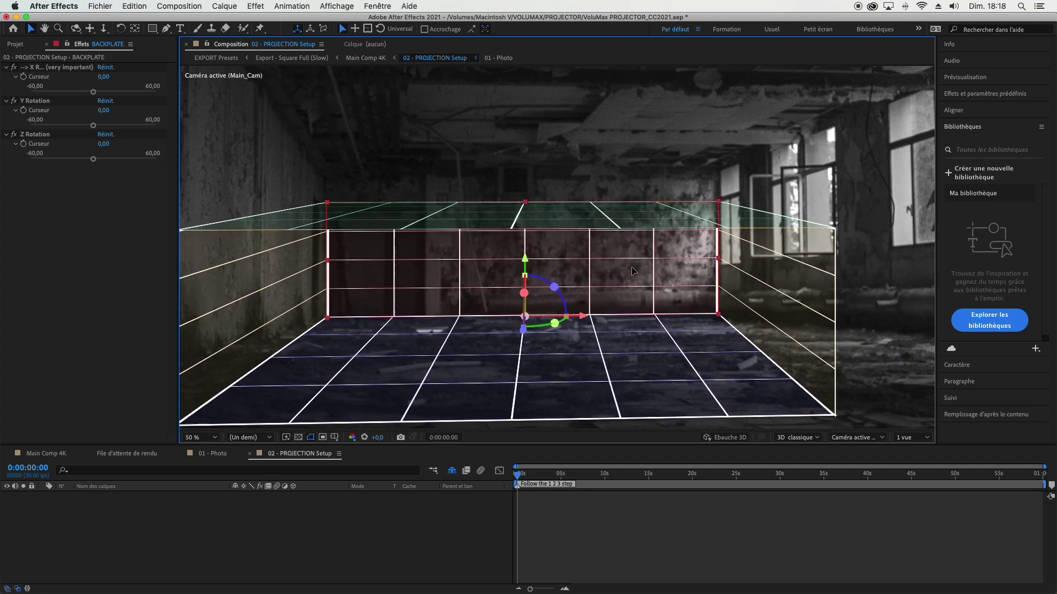
left_click_drag(526, 203, 526, 165)
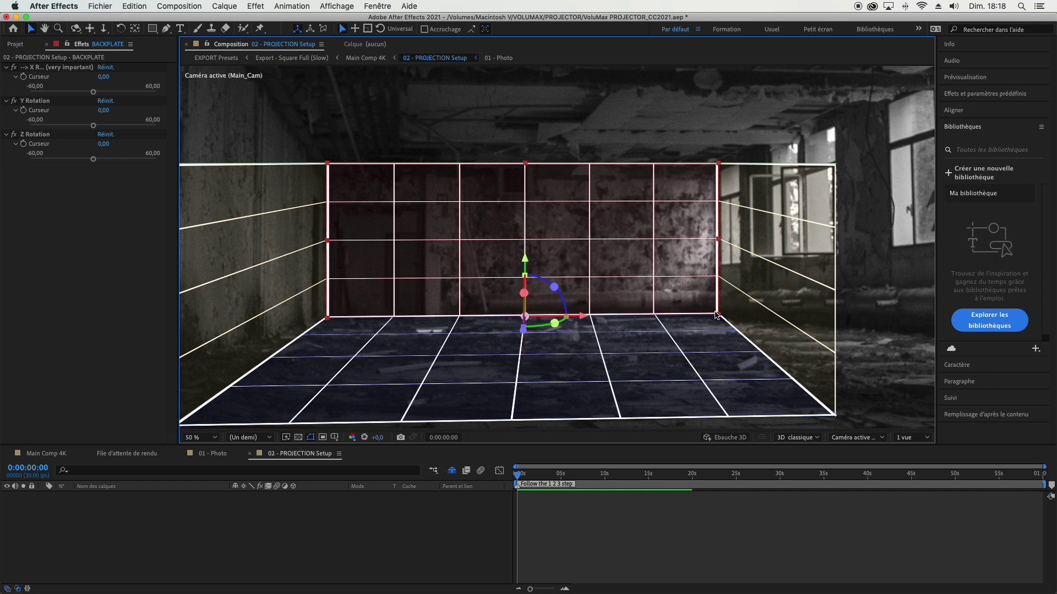
Step: Tilt the backplate about its X axis to align the floor and side planes with the room
key("comma")
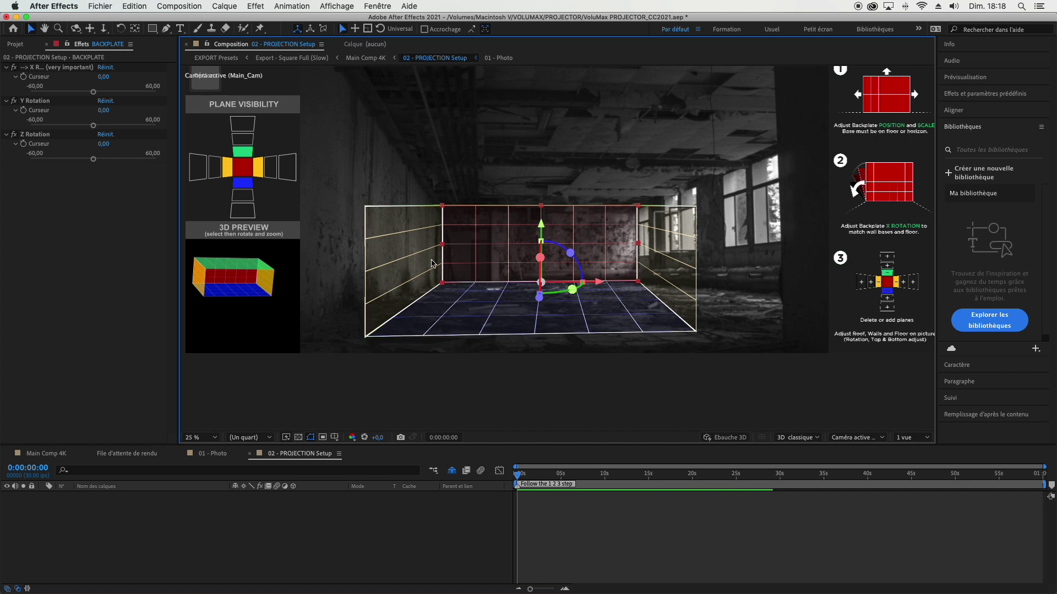
scroll(609, 281, "up", 2)
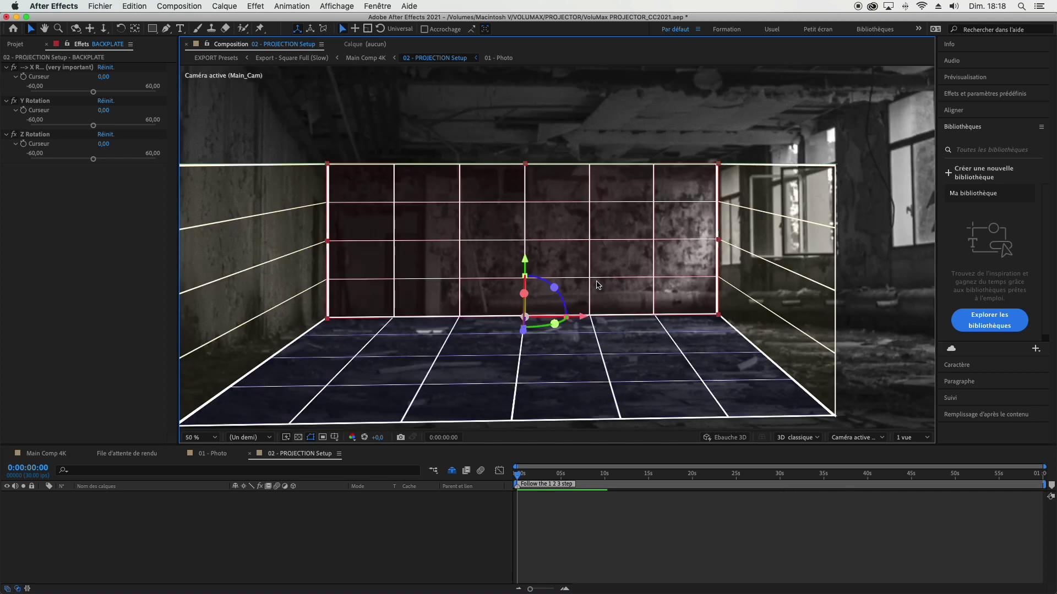
left_click_drag(523, 295, 522, 284)
left_click_drag(555, 318, 529, 290)
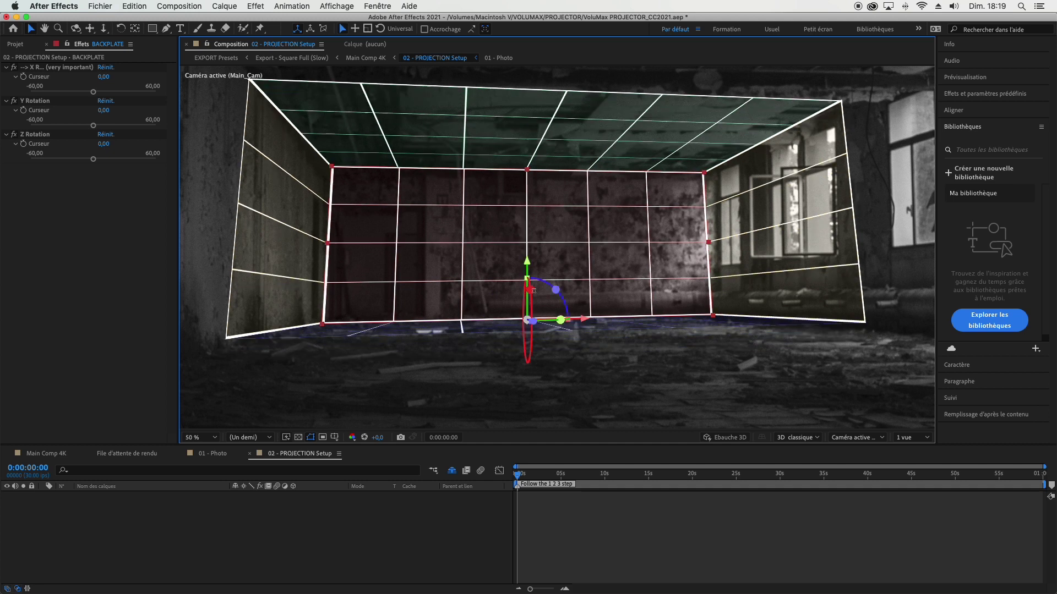
Step: Set the backplate's X rotation to 2,38, Y rotation to 0,79 and Z rotation to -0,79, and fine-tune its tilt in the view
left_click_drag(93, 126, 94, 126)
left_click_drag(96, 163, 112, 162)
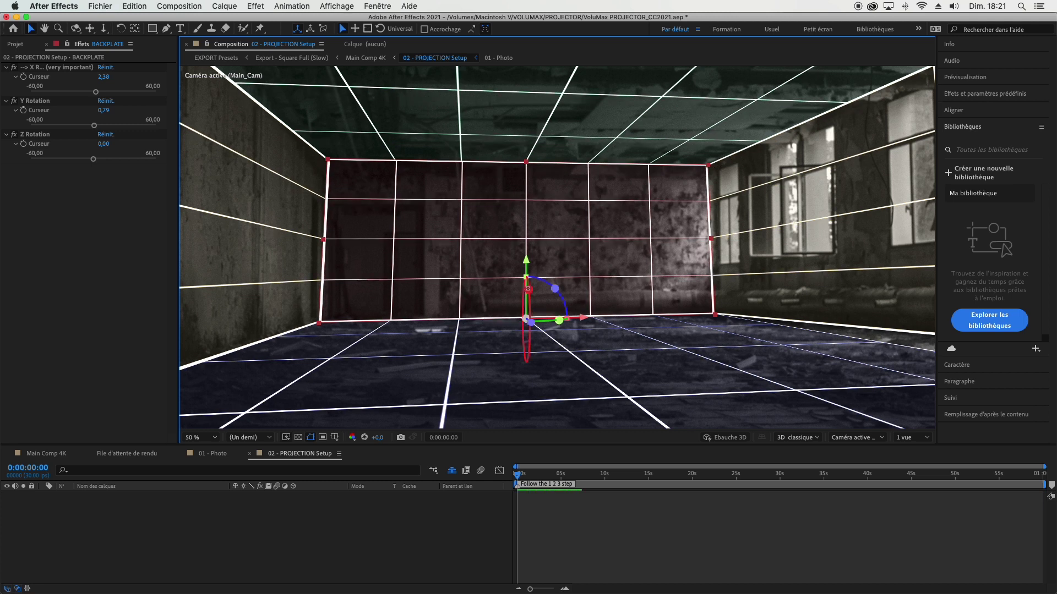
left_click_drag(529, 290, 528, 292)
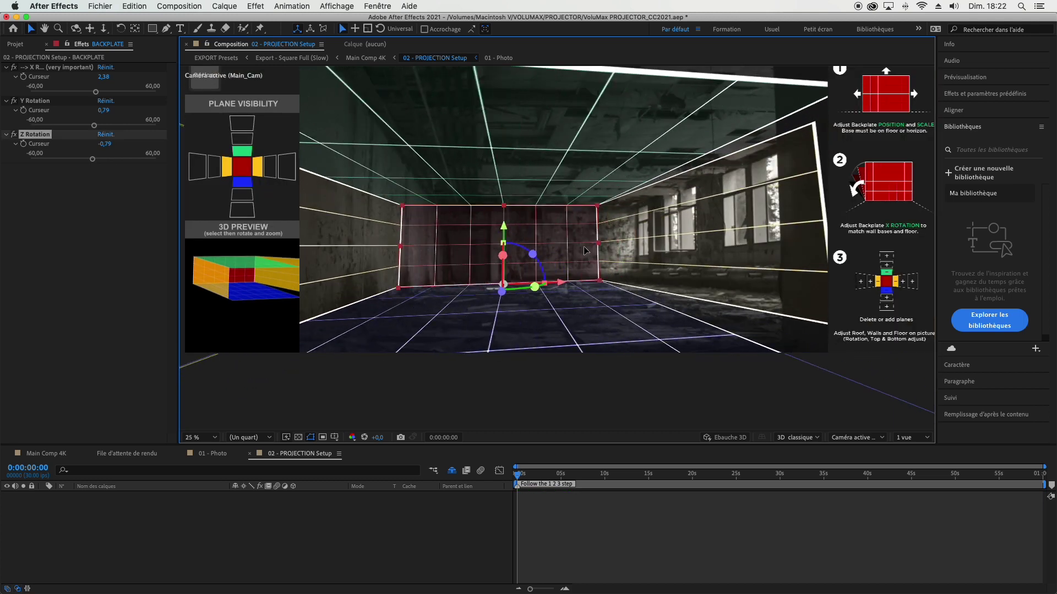
left_click_drag(514, 286, 507, 259)
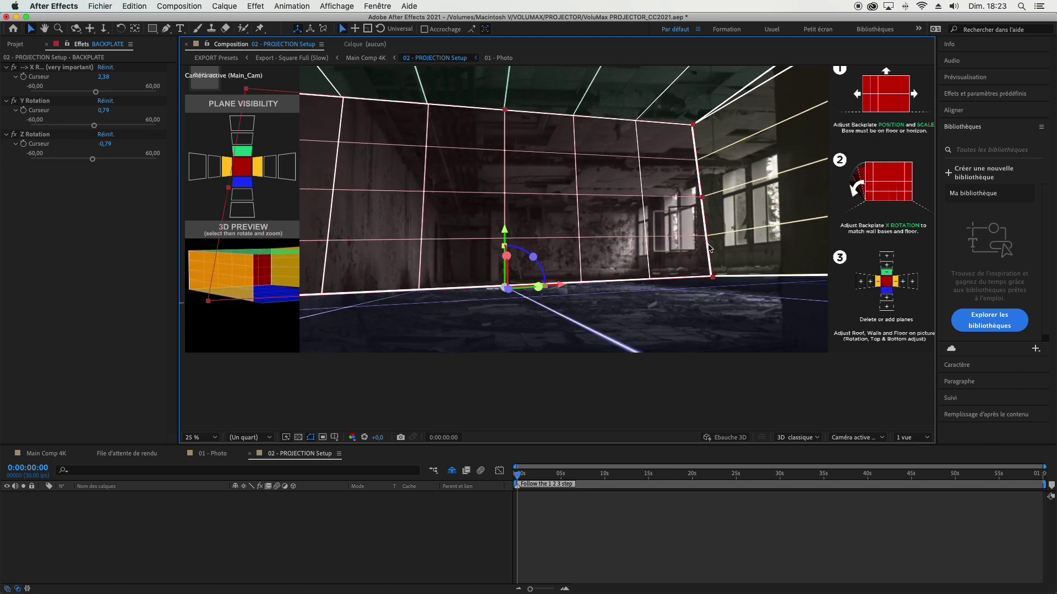
Step: Extend the right wall plane past the photo's edge and shift the backplate sideways along the room's far wall
left_click_drag(708, 248, 672, 254)
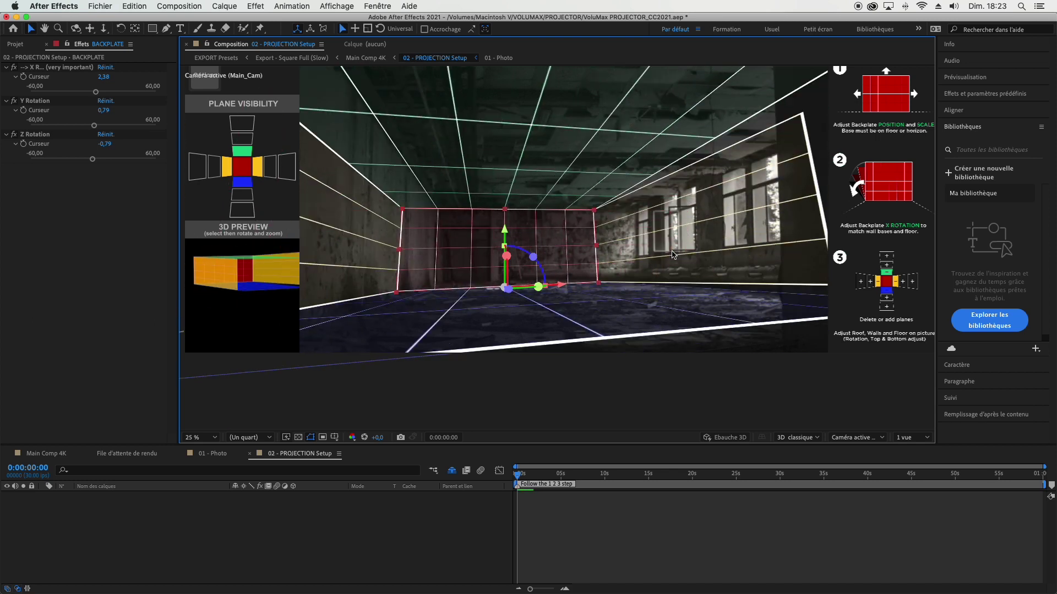
left_click(673, 255)
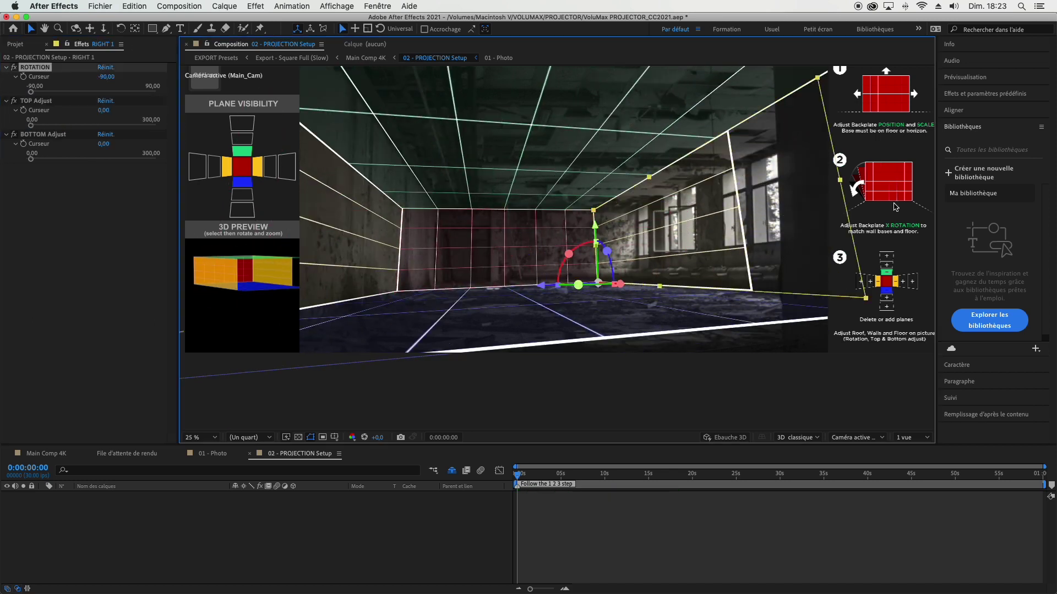
left_click(482, 251)
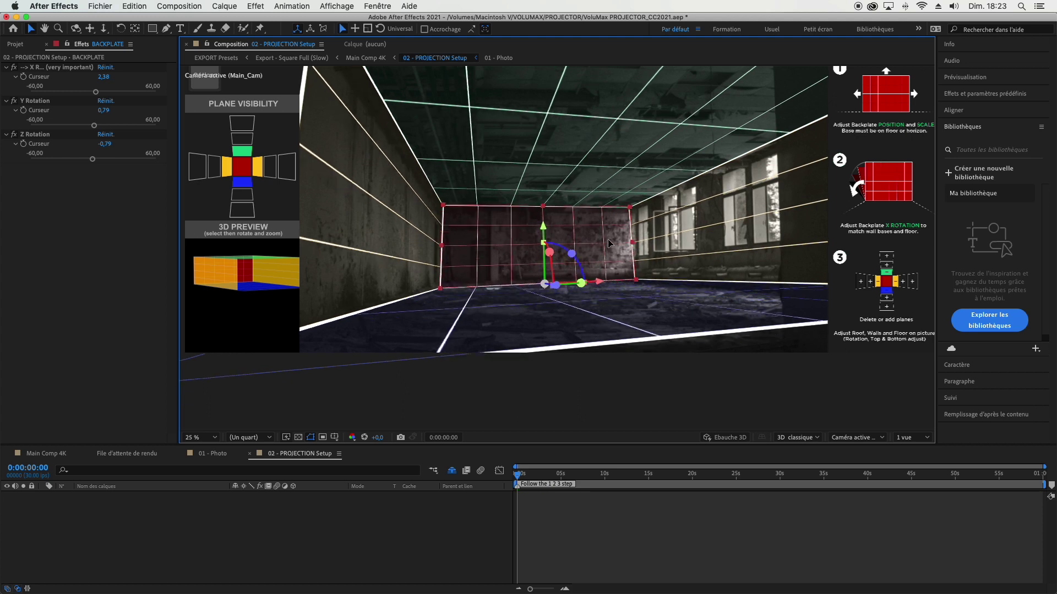
left_click_drag(92, 159, 96, 93)
left_click(639, 349)
Step: Open Main Comp 4K and move the VOLUMAX CONTROLLER to test the camera movement through the projected room
left_click(365, 59)
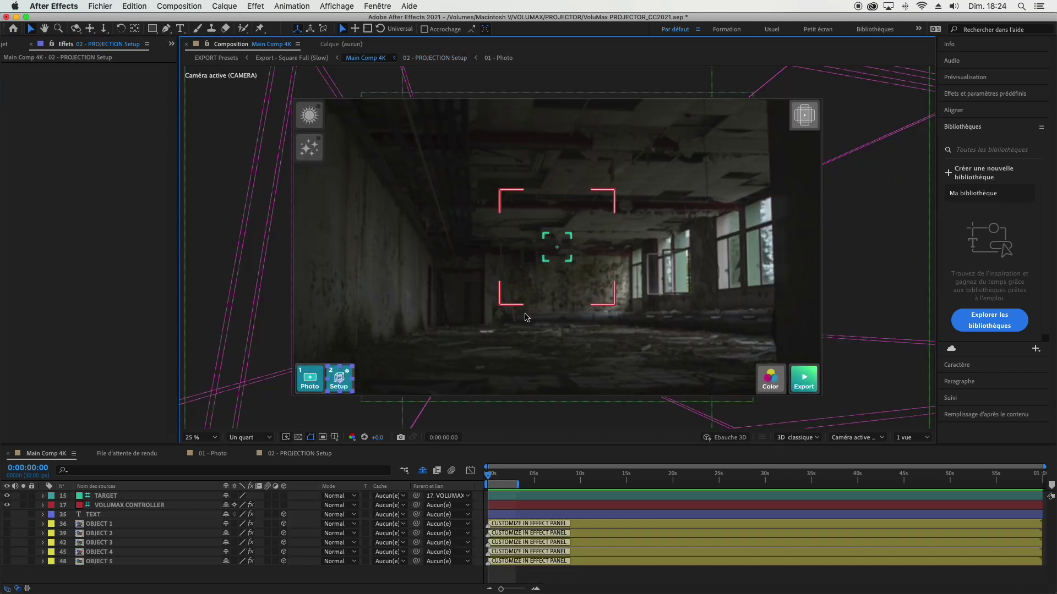
left_click(599, 291)
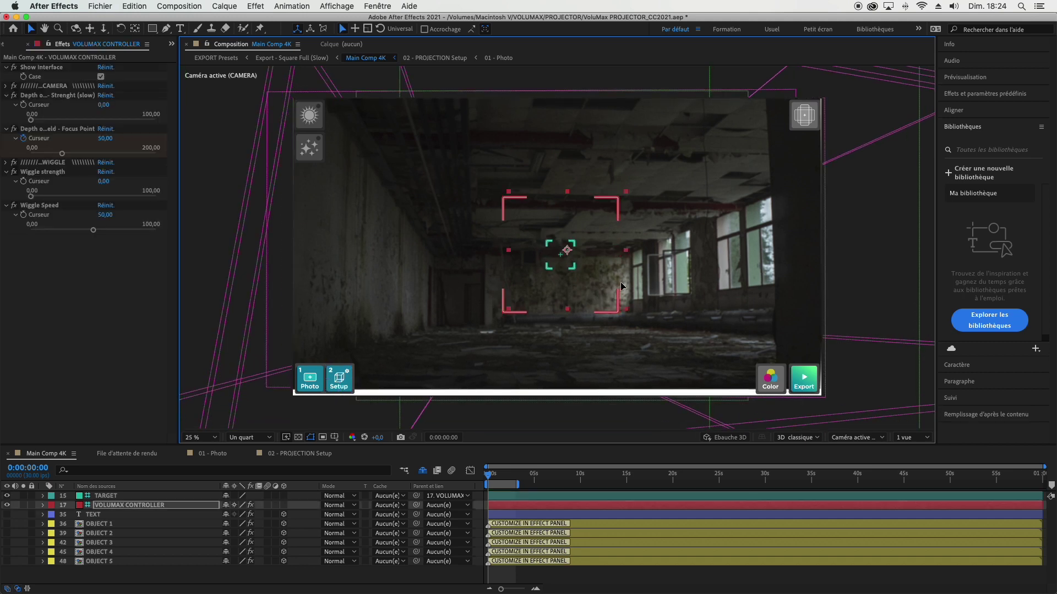
mouse_move(621, 286)
left_mouse_down()
mouse_move(641, 289)
mouse_move(528, 289)
mouse_move(554, 290)
mouse_move(555, 258)
mouse_move(544, 278)
mouse_move(618, 307)
left_mouse_up()
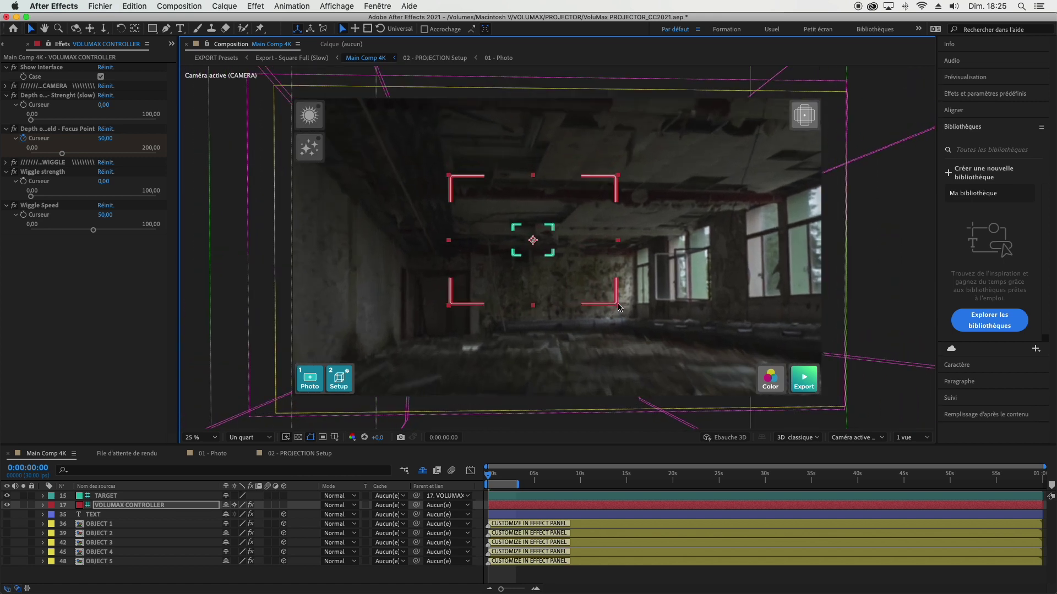
Step: Set the preview resolution to Intégrale and reposition the VOLUMAX CONTROLLER to check the room's perspective from other angles
left_click(269, 438)
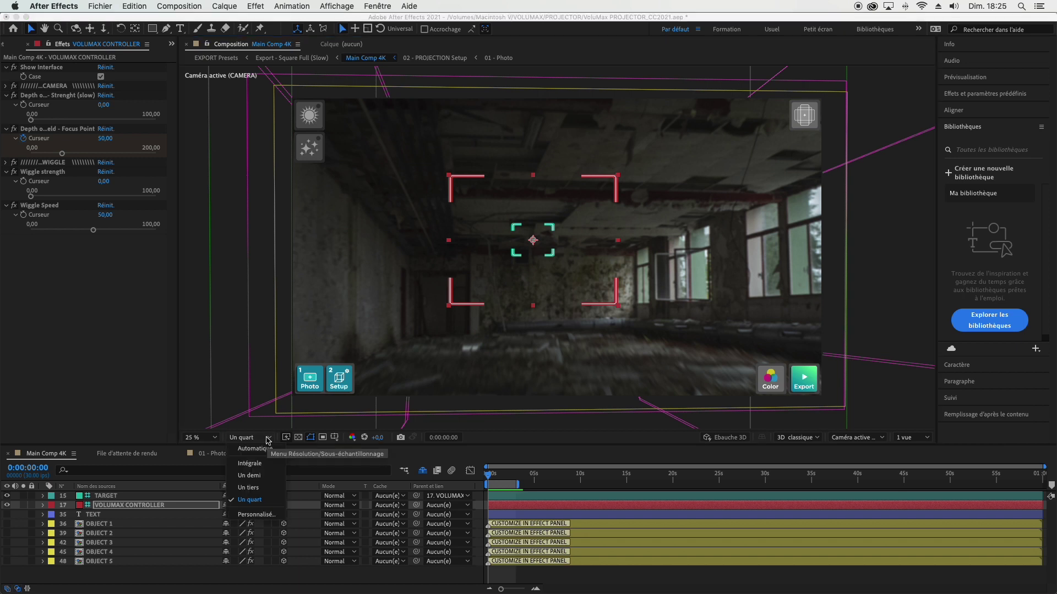
left_click(249, 463)
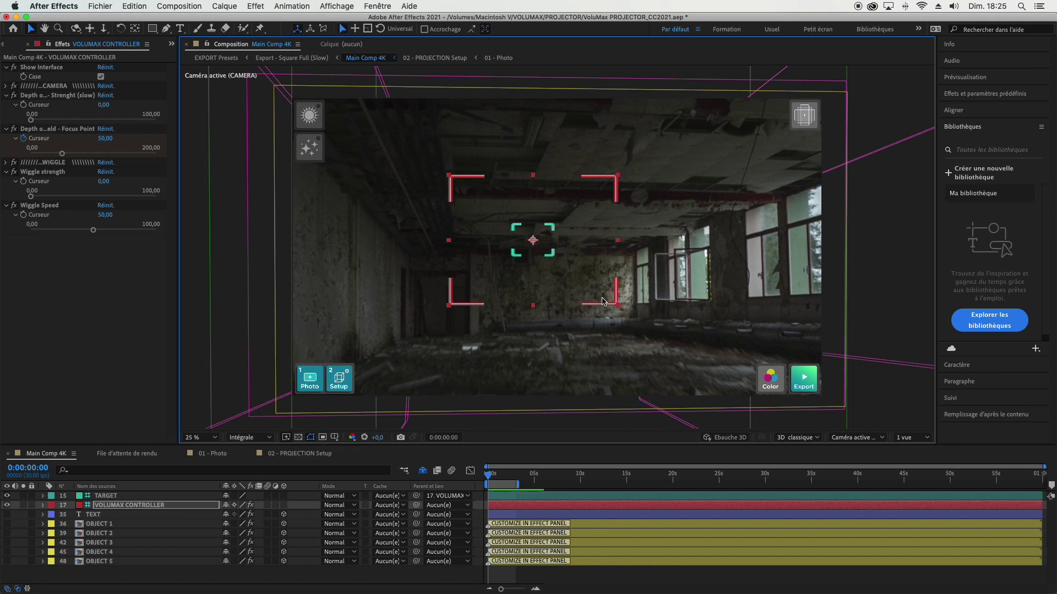
left_click_drag(599, 296, 570, 256)
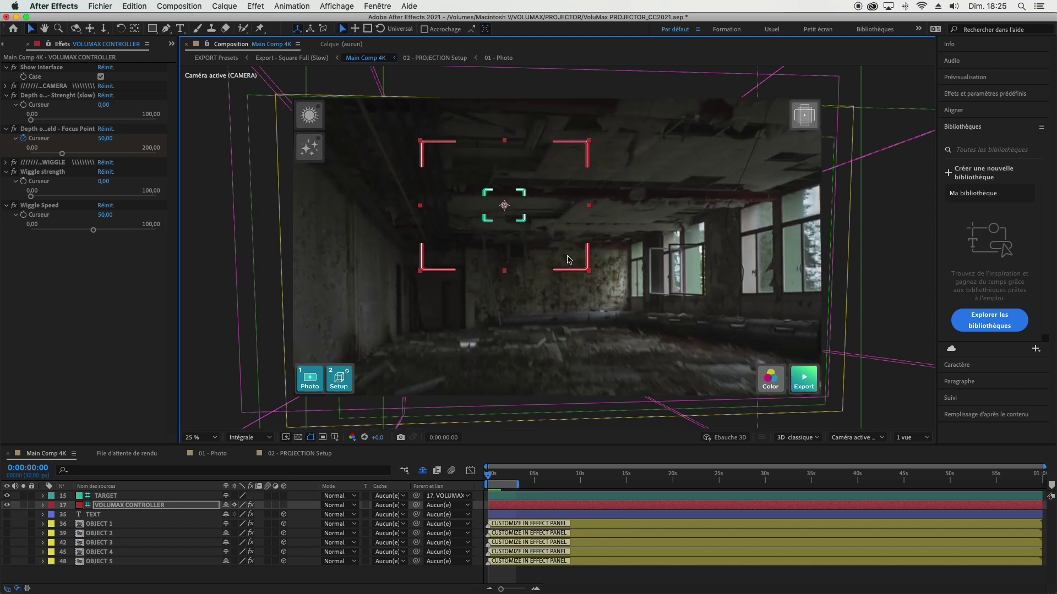
left_click_drag(568, 260, 543, 252)
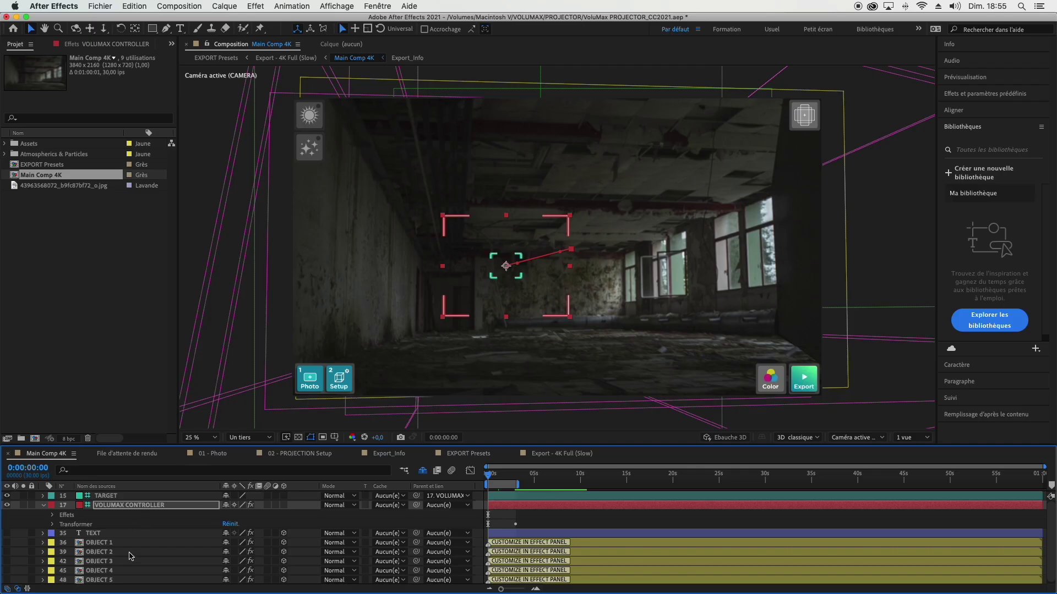
Step: Make the OBJECT 1 layer visible and open its nested OBJECT 1 - PHOTO composition
left_click(99, 543)
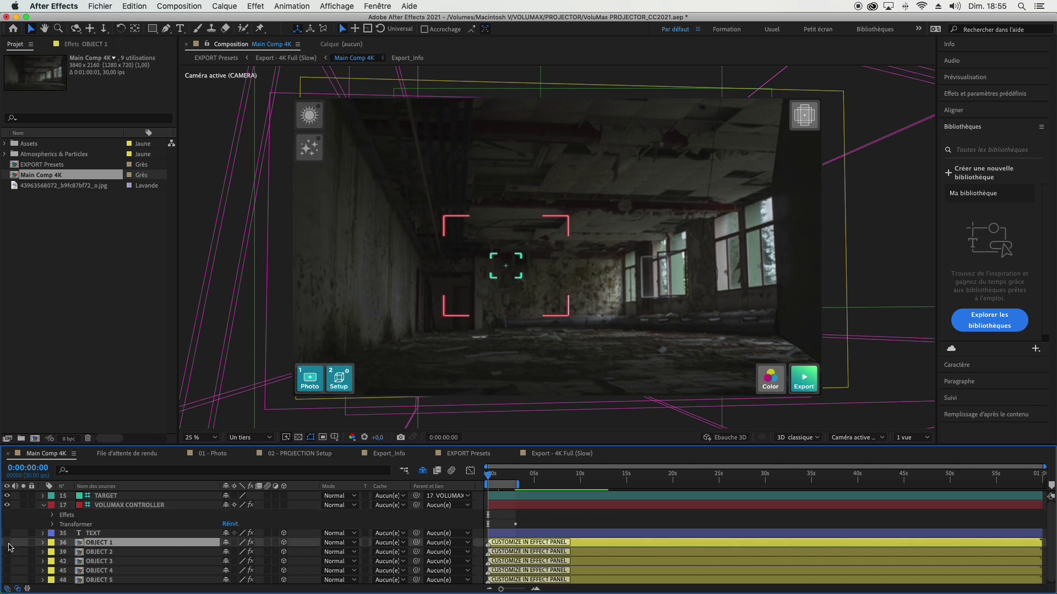
left_click(7, 542)
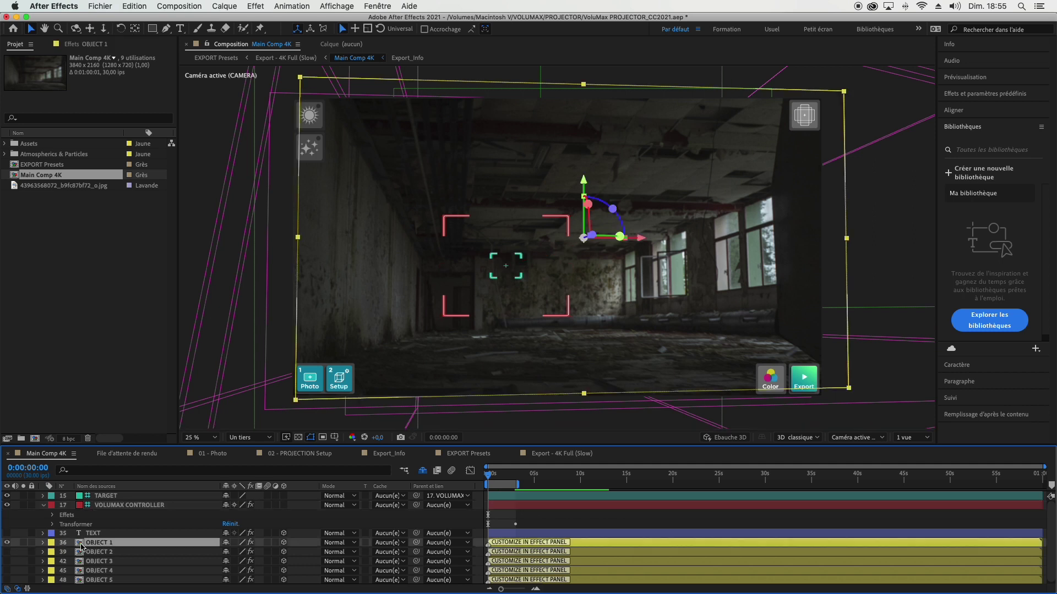
double_click(81, 546)
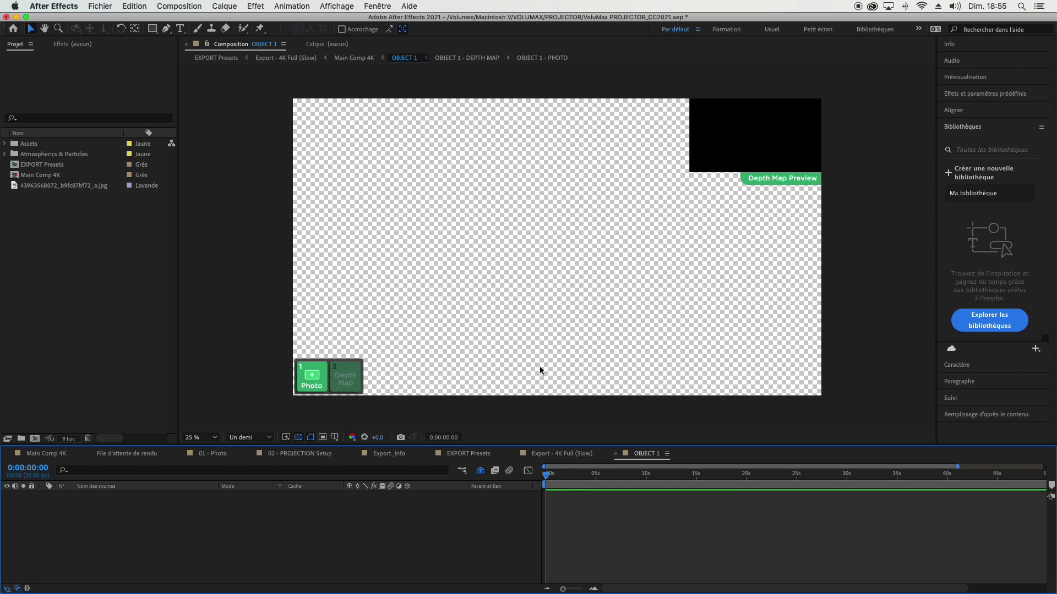
double_click(313, 387)
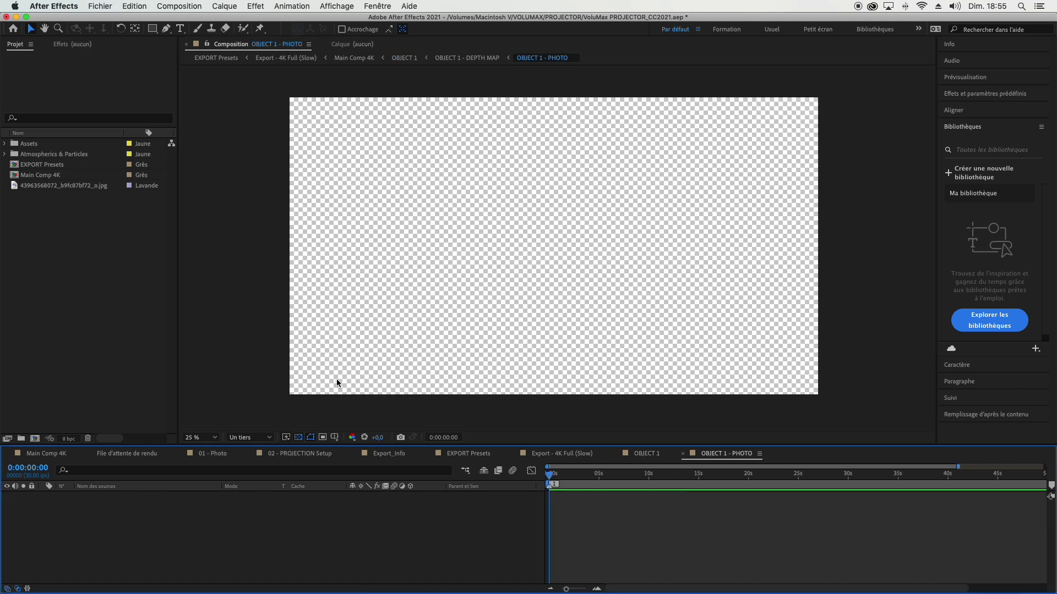
Step: Bring cam.png from Finder into the OBJECT 1 - PHOTO composition and scale it down to fit inside the frame
left_click(341, 573)
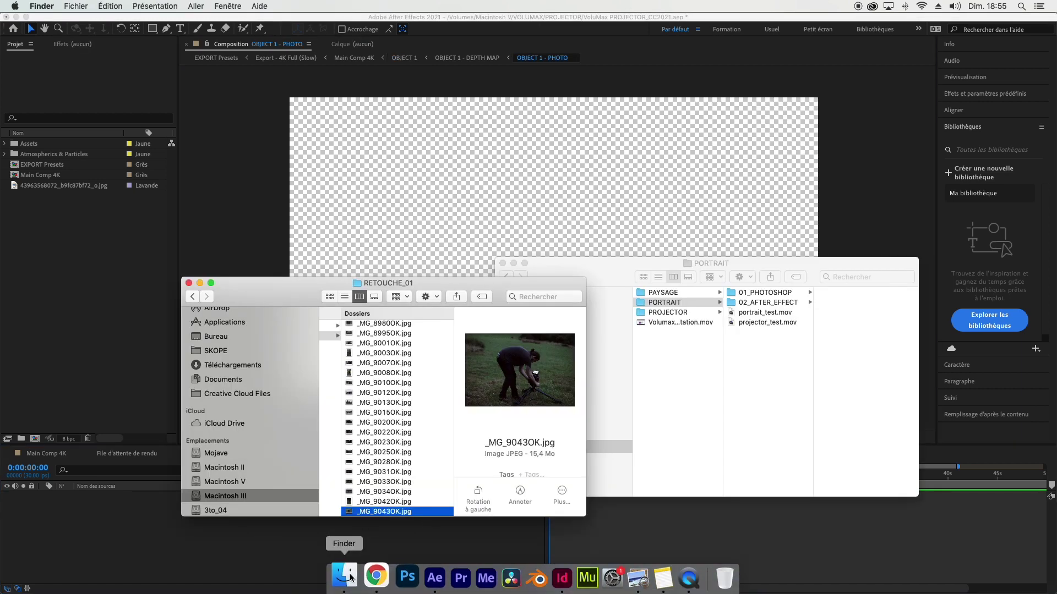
left_click(751, 332)
key("space")
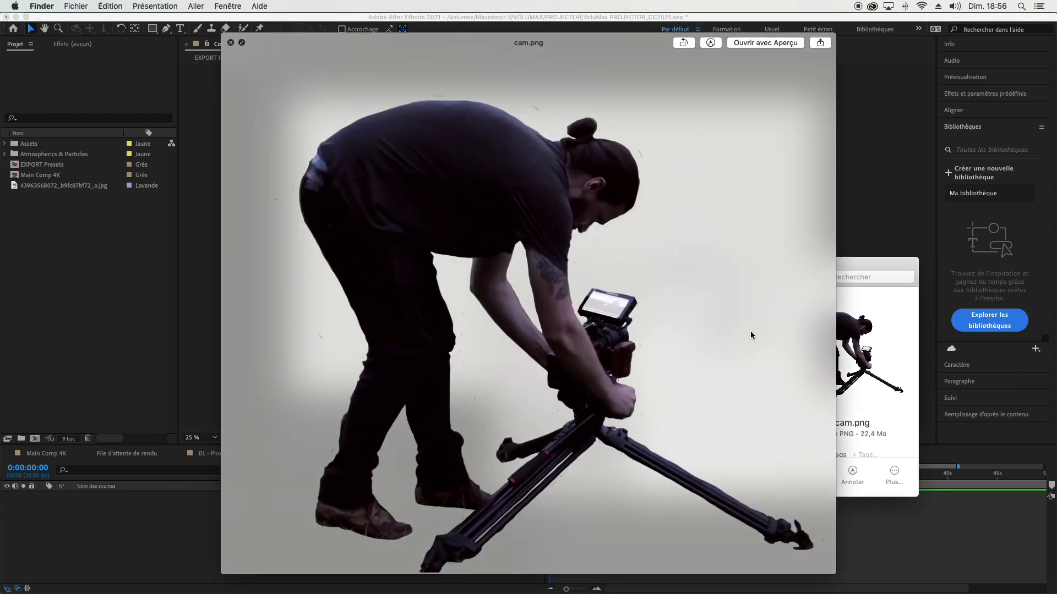
key("space")
left_click_drag(734, 337, 448, 275)
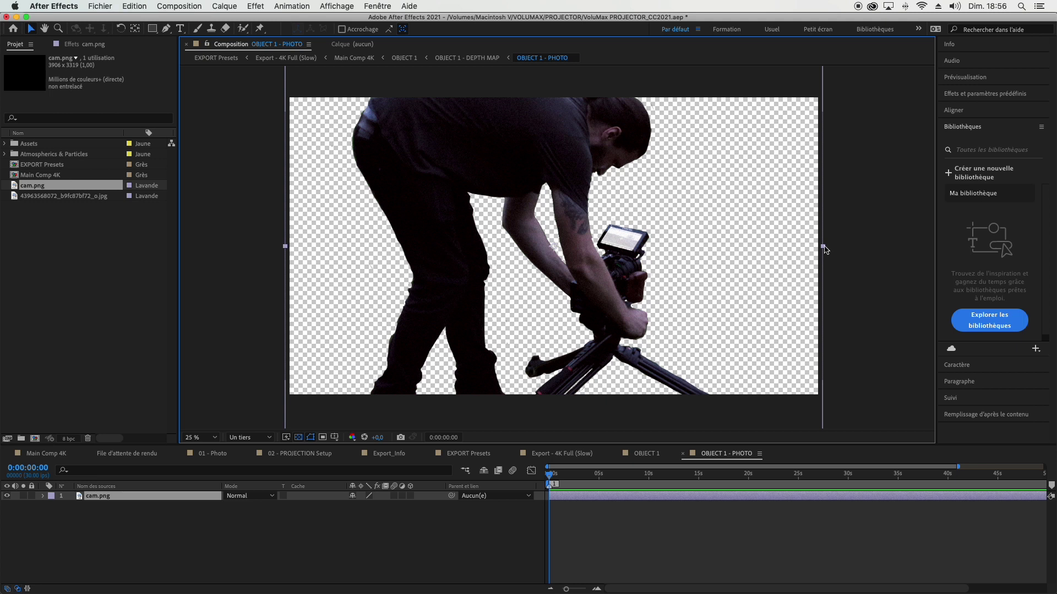
key("Return")
left_click_drag(824, 248, 723, 246)
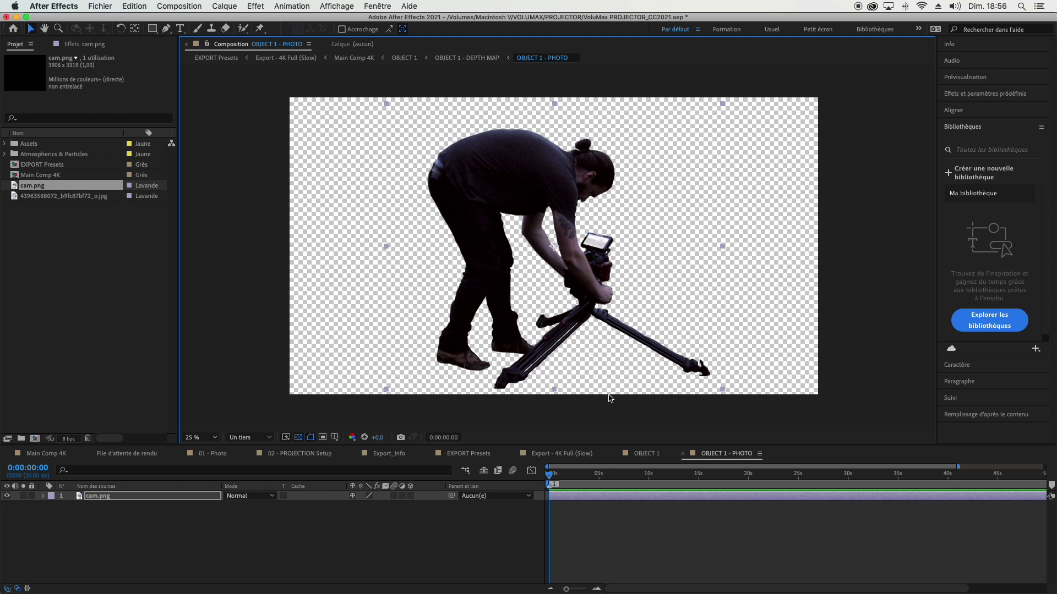
Step: Open the OBJECT 1 - DEPTH MAP composition and activate Auto Depth Map for the cameraman cutout
left_click(469, 57)
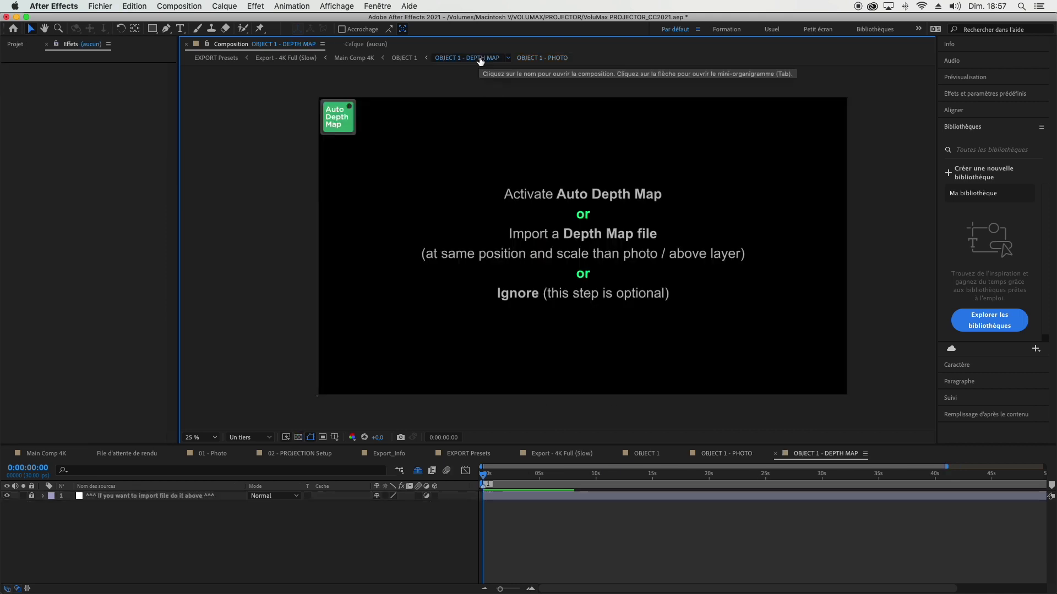
left_click(405, 59)
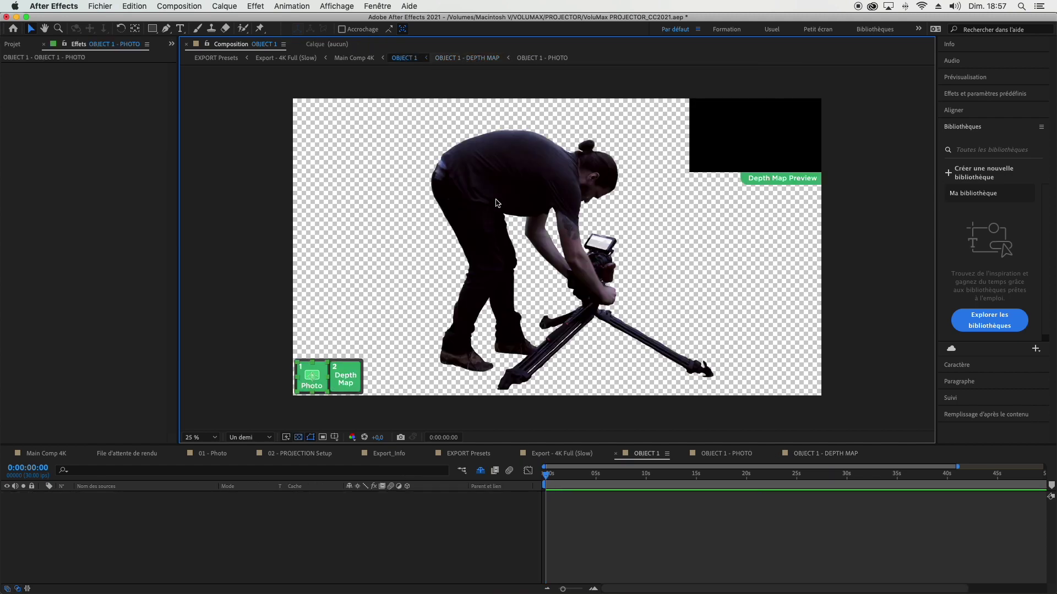
left_click(347, 388)
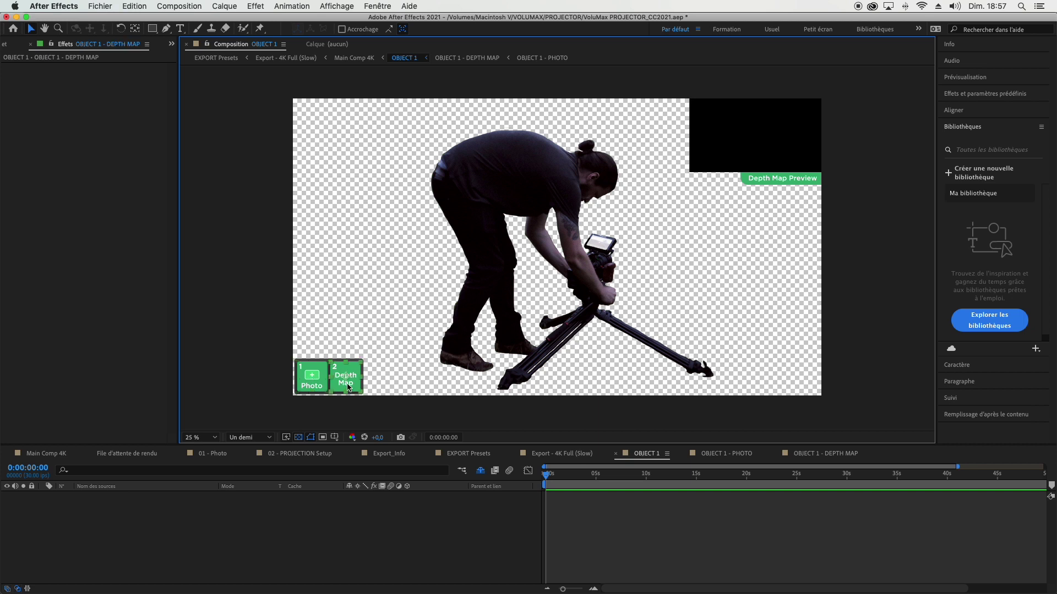
double_click(338, 389)
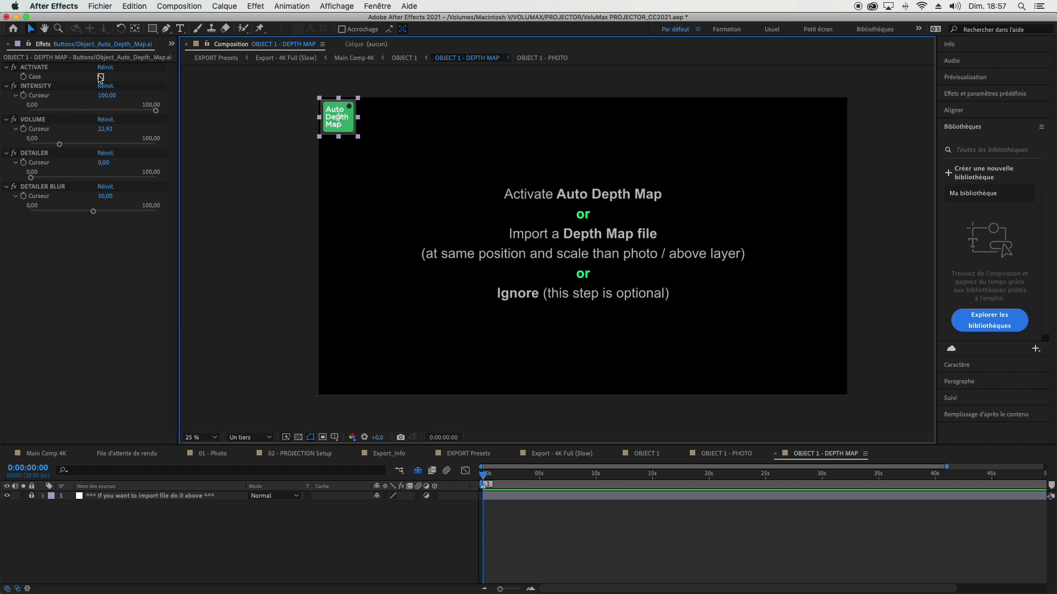
left_click(100, 77)
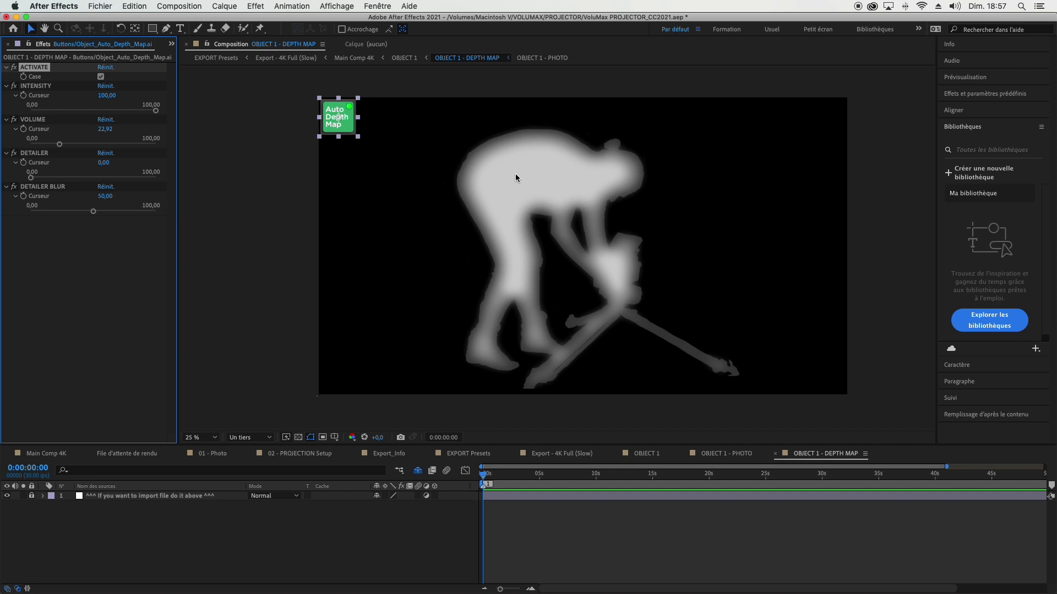
Step: Set the auto depth map's Intensity to 31,72, Volume to 23,35, Detailer to 76,21 and Detailer Blur to 20,70
left_click_drag(86, 110, 183, 120)
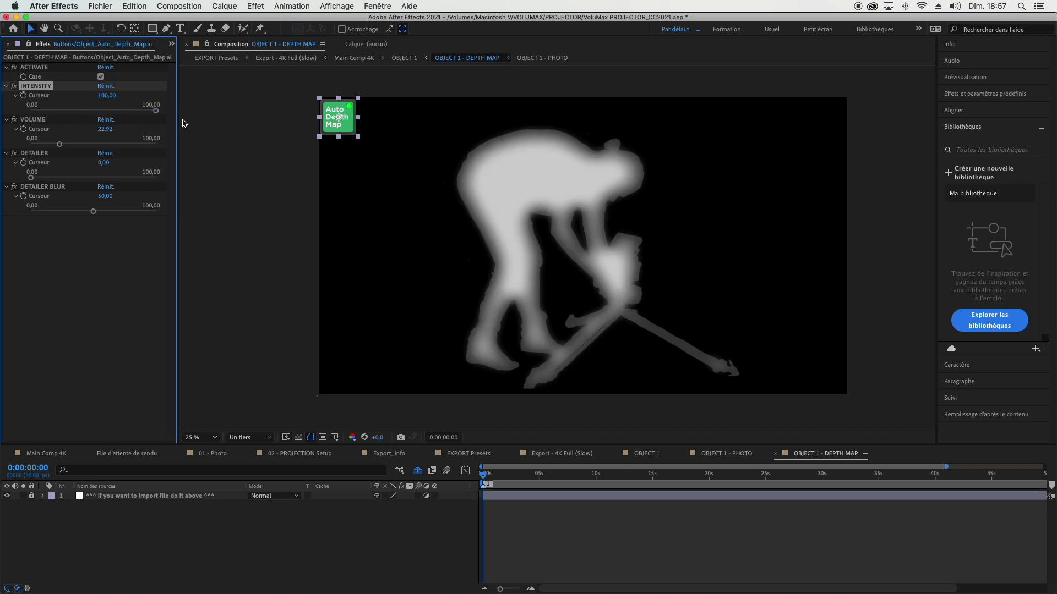
mouse_move(60, 144)
left_mouse_down()
mouse_move(137, 144)
mouse_move(41, 145)
mouse_move(61, 144)
left_mouse_up()
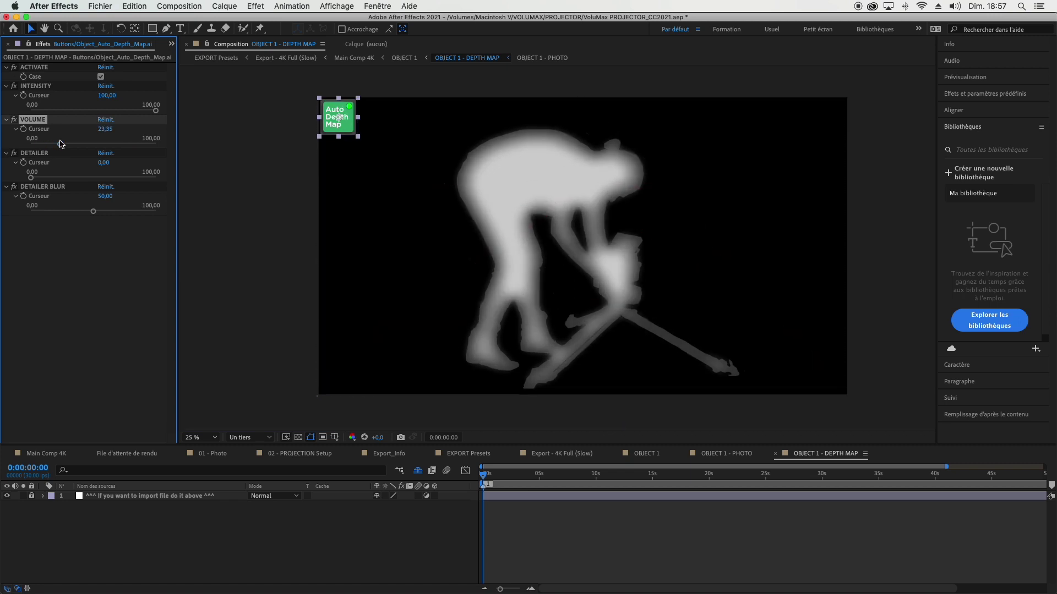
left_click_drag(32, 177, 132, 178)
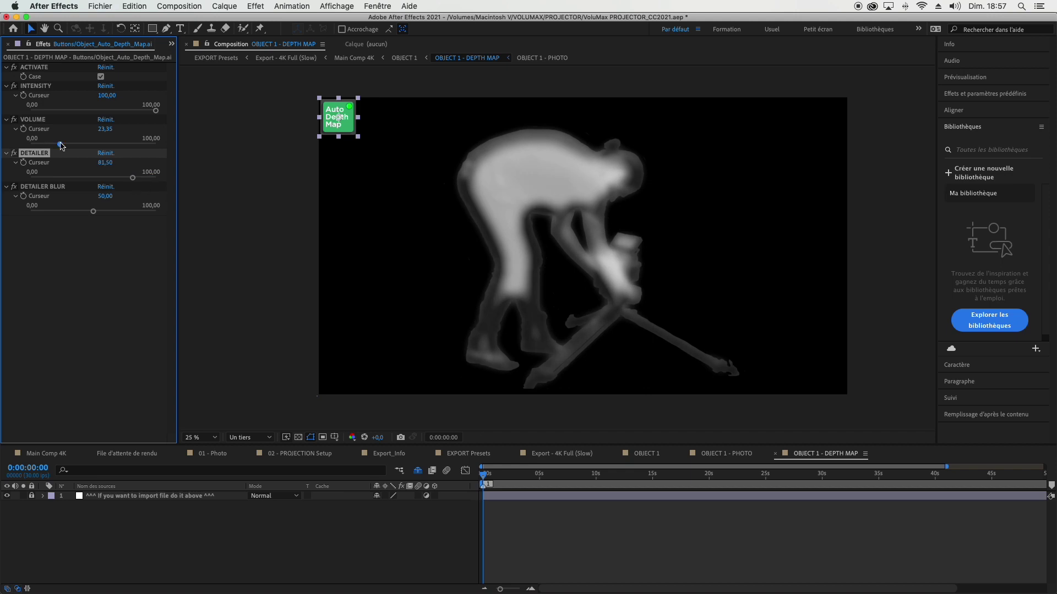
left_click_drag(93, 211, 56, 212)
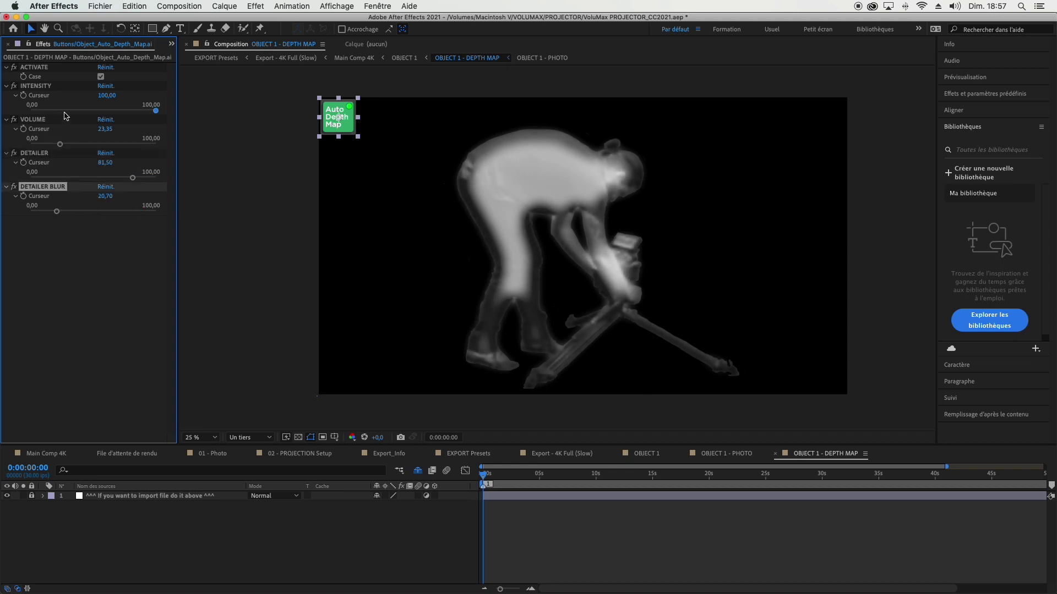
left_click_drag(65, 111, 71, 111)
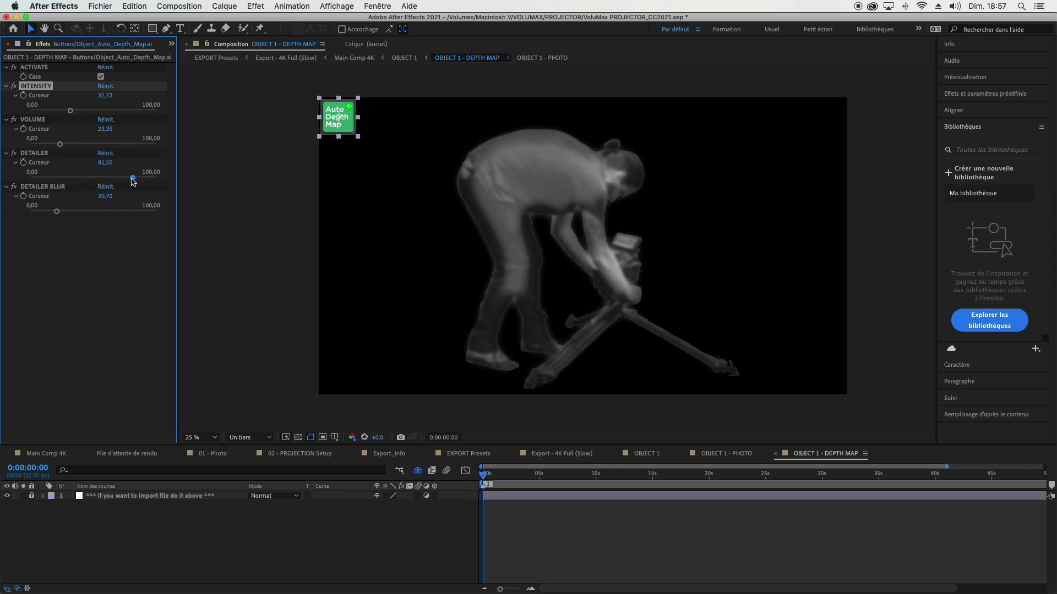
left_click_drag(133, 177, 127, 177)
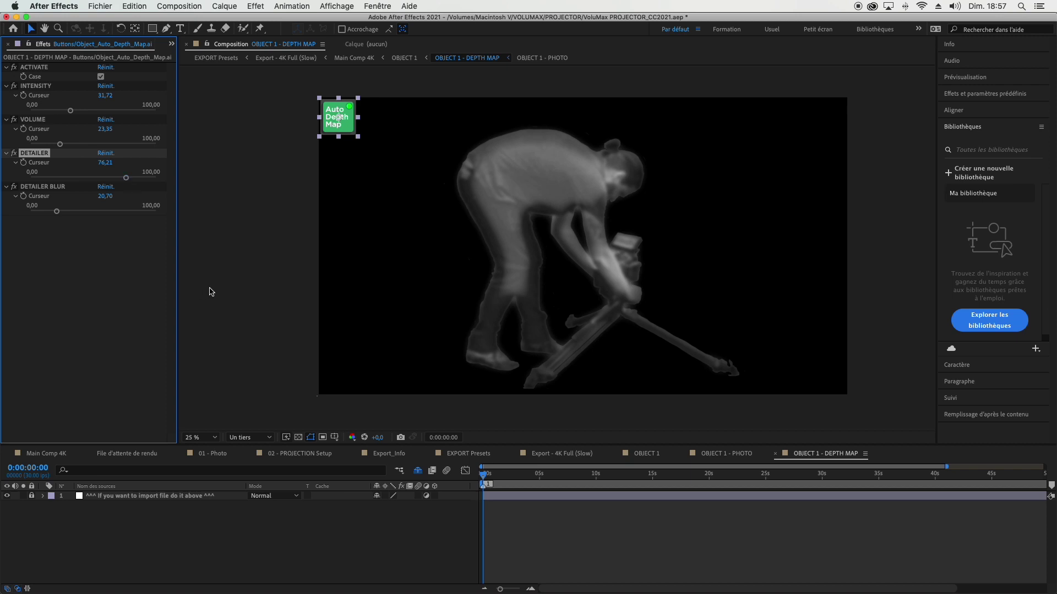
Step: Return to Main Comp 4K and move OBJECT 1's anchor point straight down to the level of the cameraman's feet
left_click(735, 455)
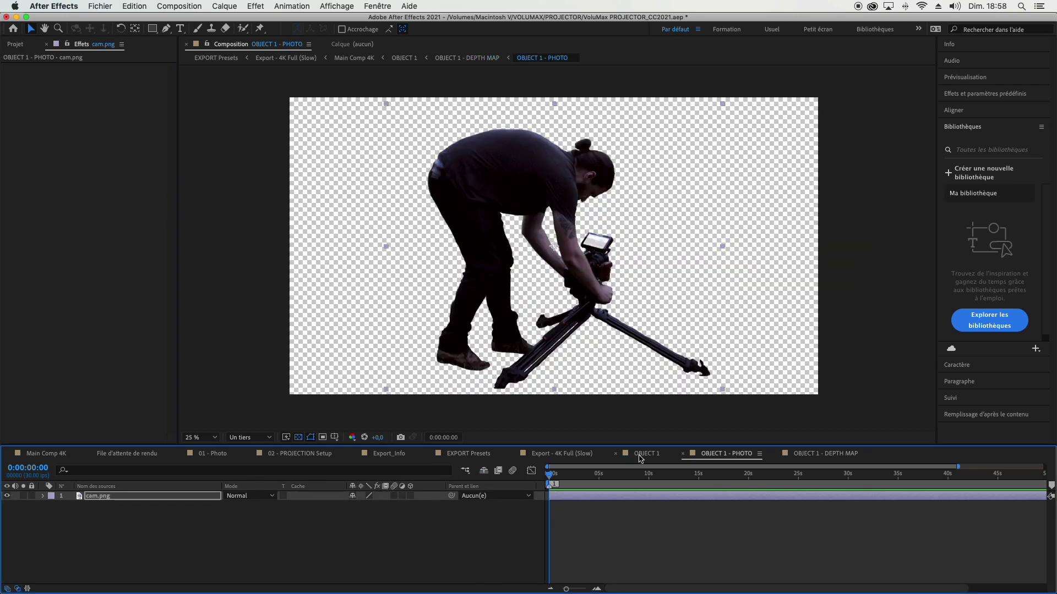
left_click(640, 457)
left_click(566, 457)
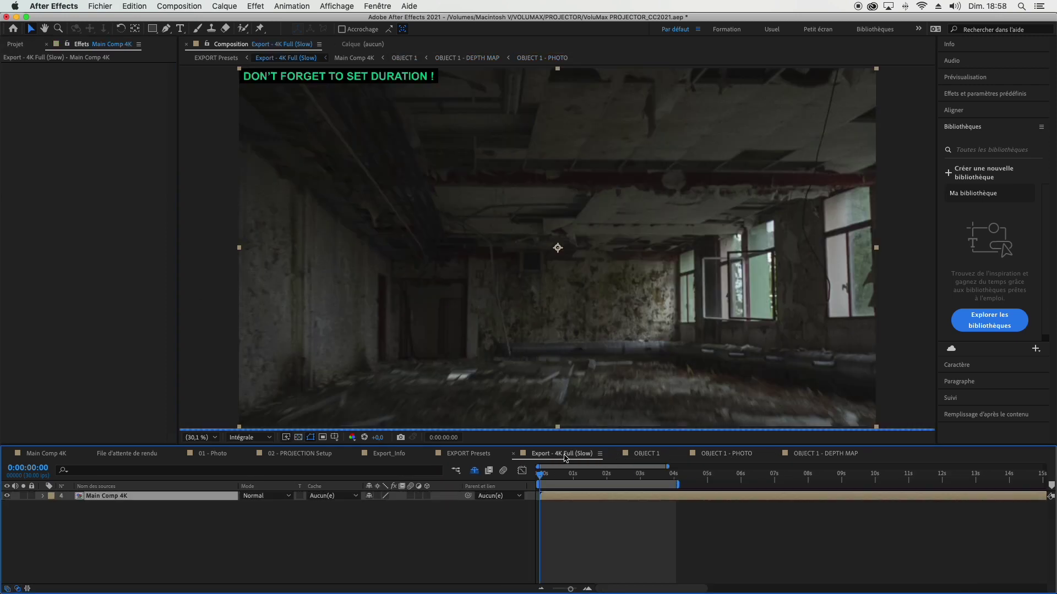
left_click(60, 456)
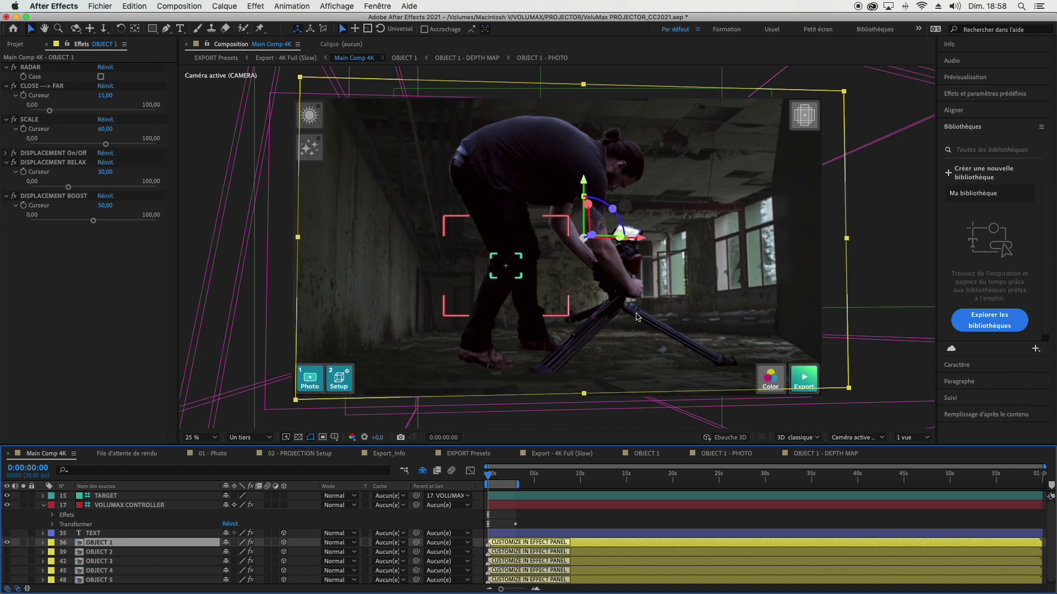
left_click(587, 117)
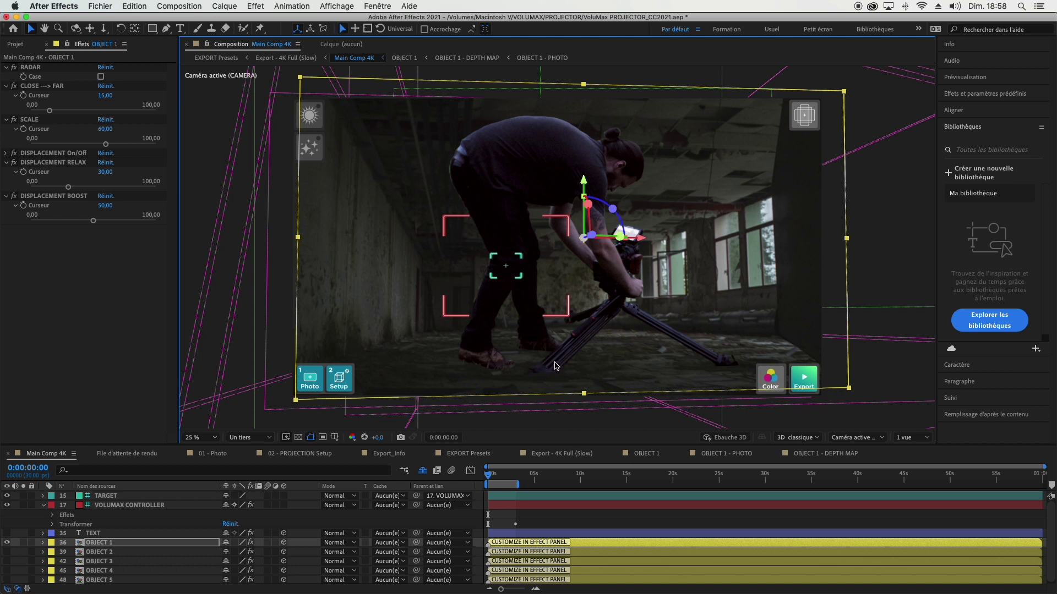
key("y")
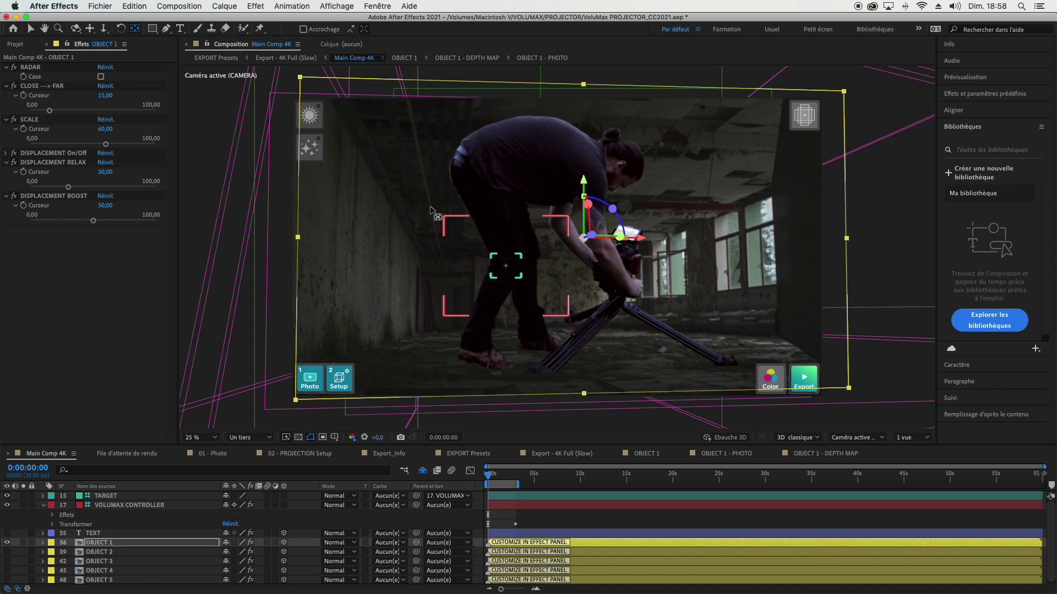
left_click_drag(584, 181, 589, 305)
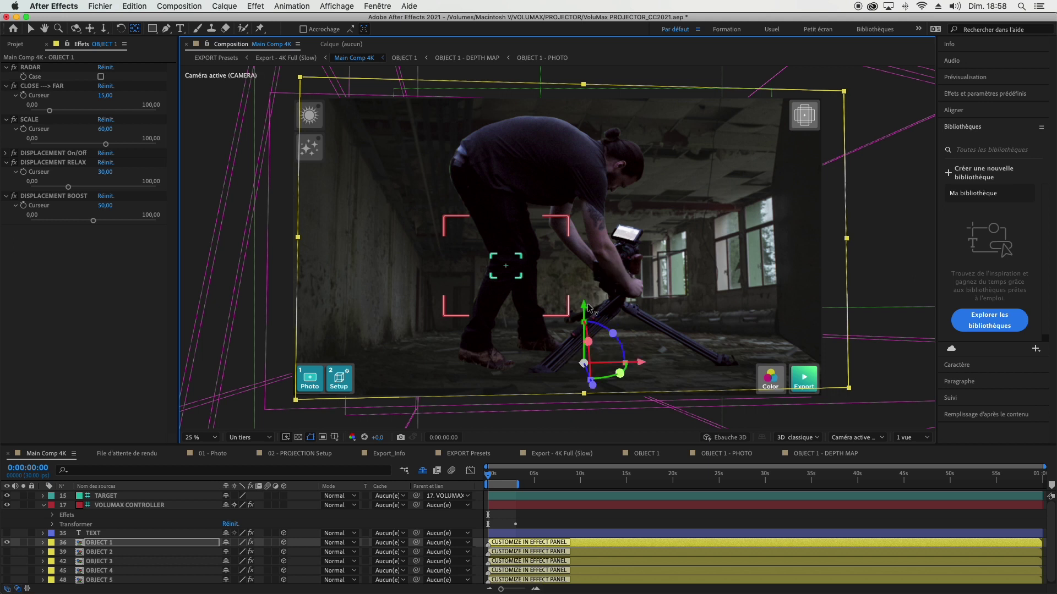
left_click(30, 29)
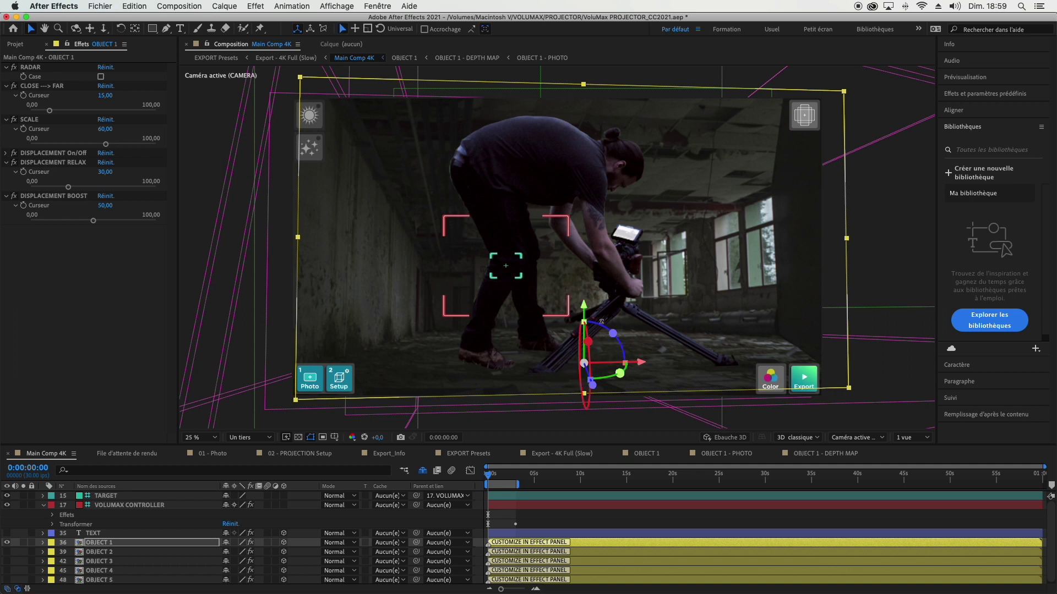
left_click_drag(614, 334, 658, 324)
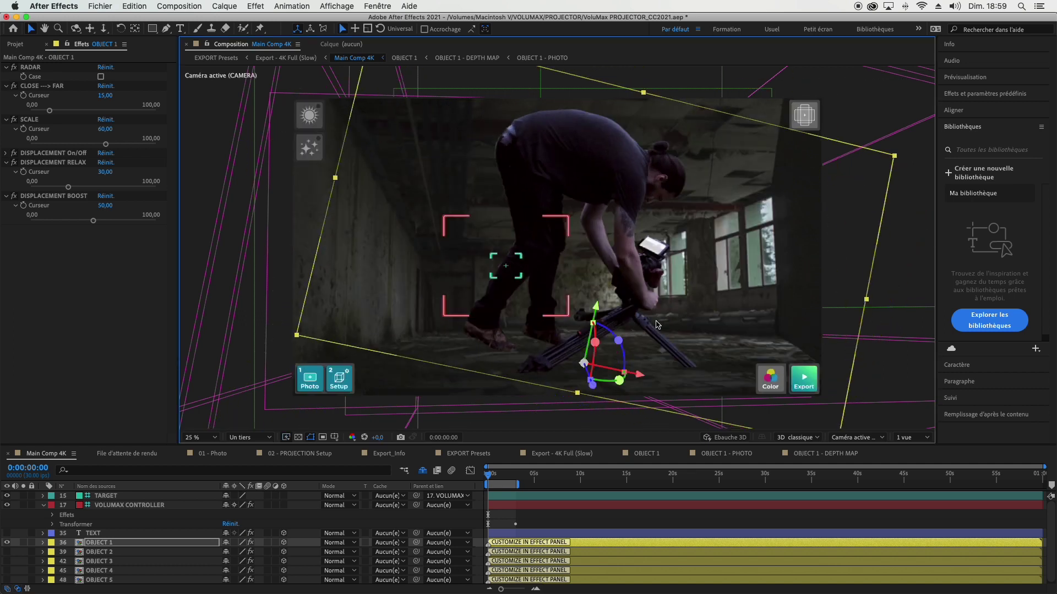
key("super+z")
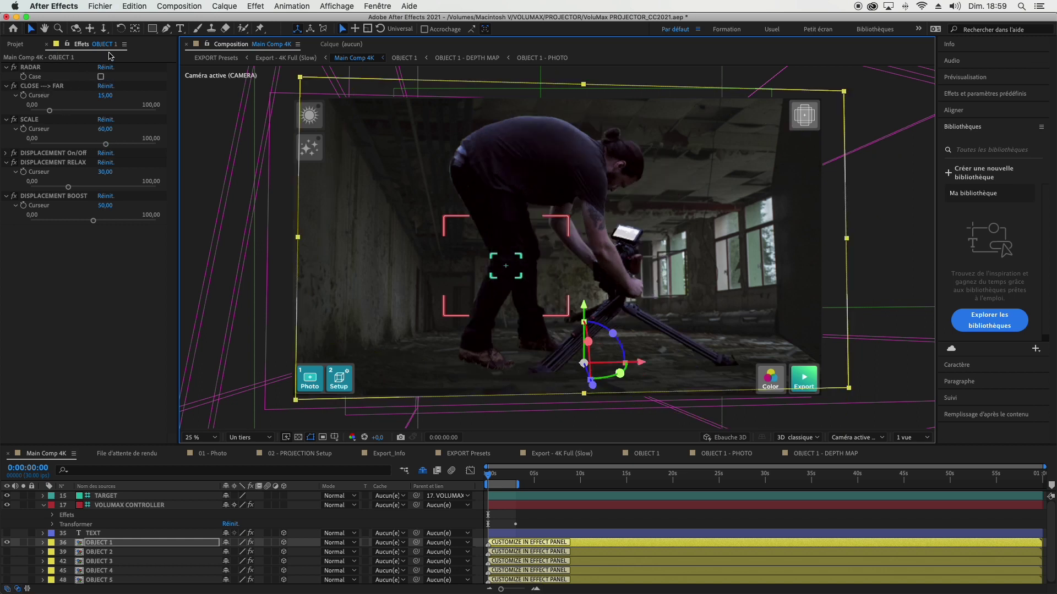
Step: Turn on the RADAR guide for OBJECT 1 and set its CLOSE ---> FAR to 37,00
left_click(101, 77)
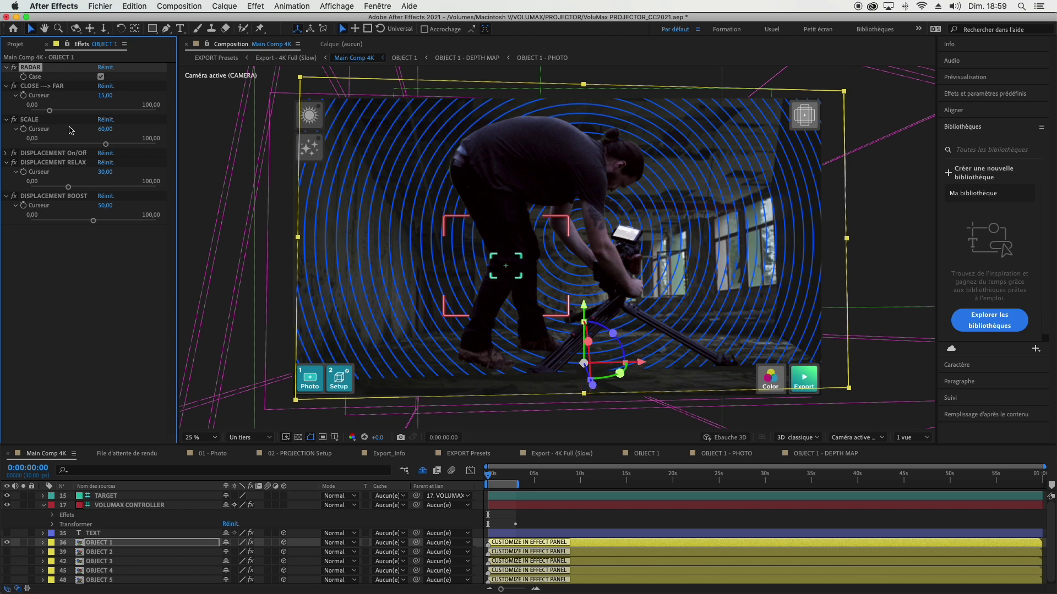
left_click_drag(50, 113, 68, 113)
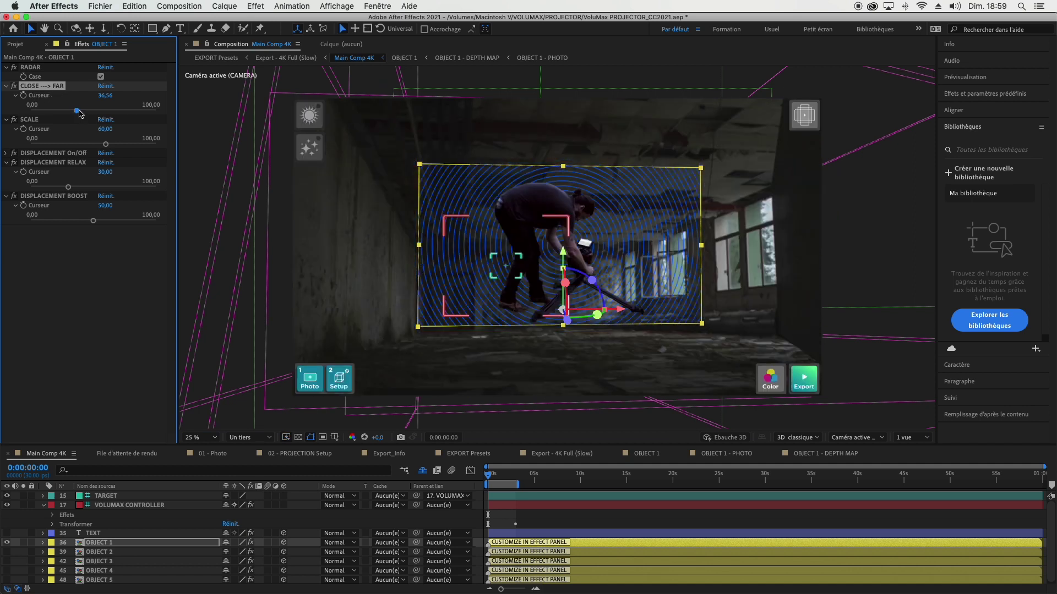
left_click_drag(84, 110, 85, 111)
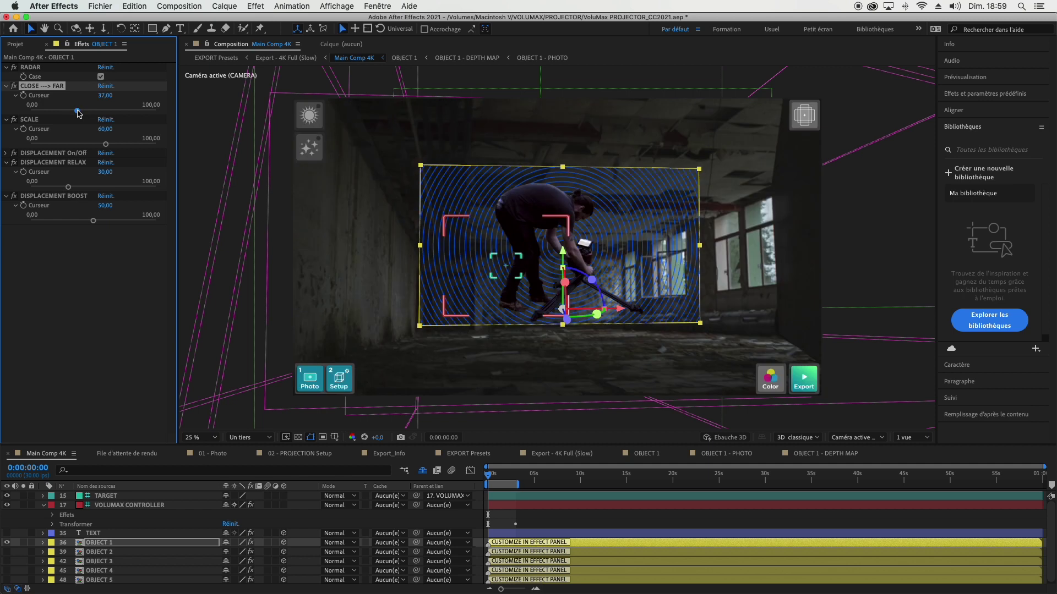
Step: Set OBJECT 1's SCALE to 44,05 and turn on Reboucler for the displacement's edge pixels
left_click_drag(107, 148, 87, 146)
left_click(6, 153)
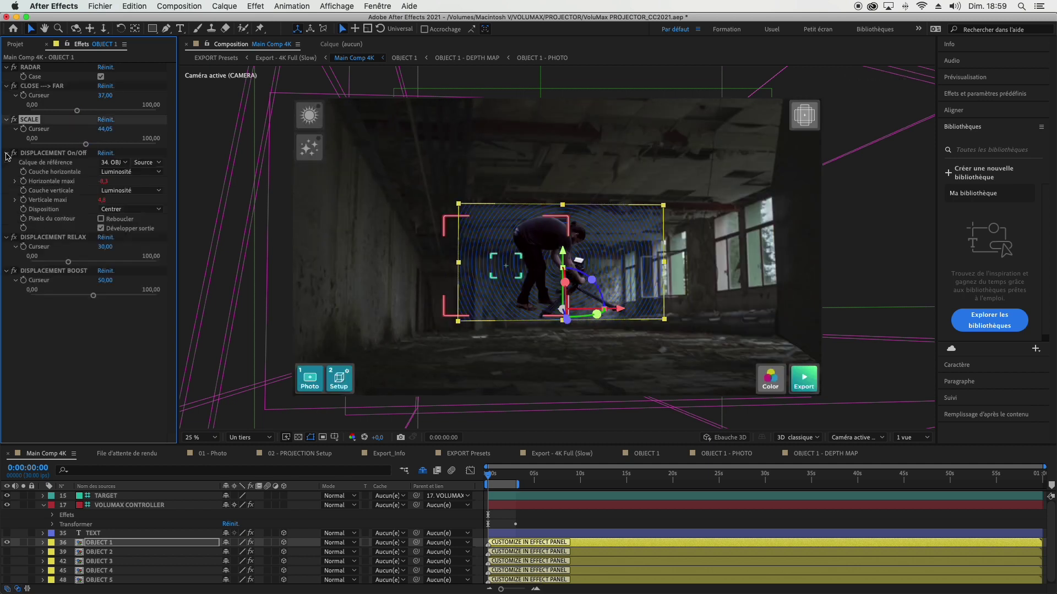
left_click(100, 217)
left_click(6, 153)
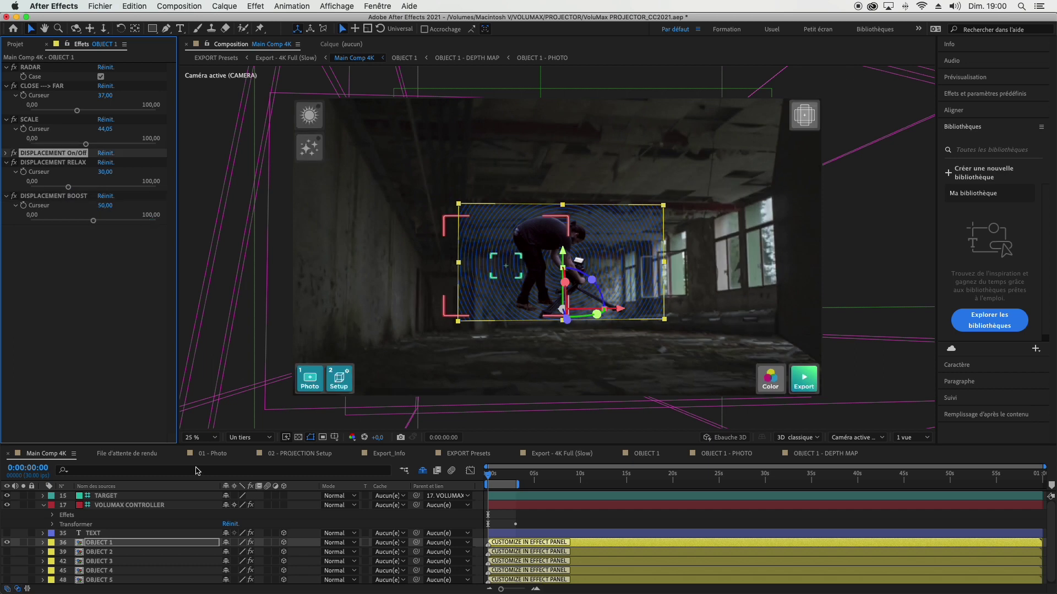
Step: Lower OBJECT 1 and push it deeper into the room until the cameraman's feet rest on the floor
left_click(113, 497)
left_click(115, 505)
left_click_drag(534, 242, 478, 293)
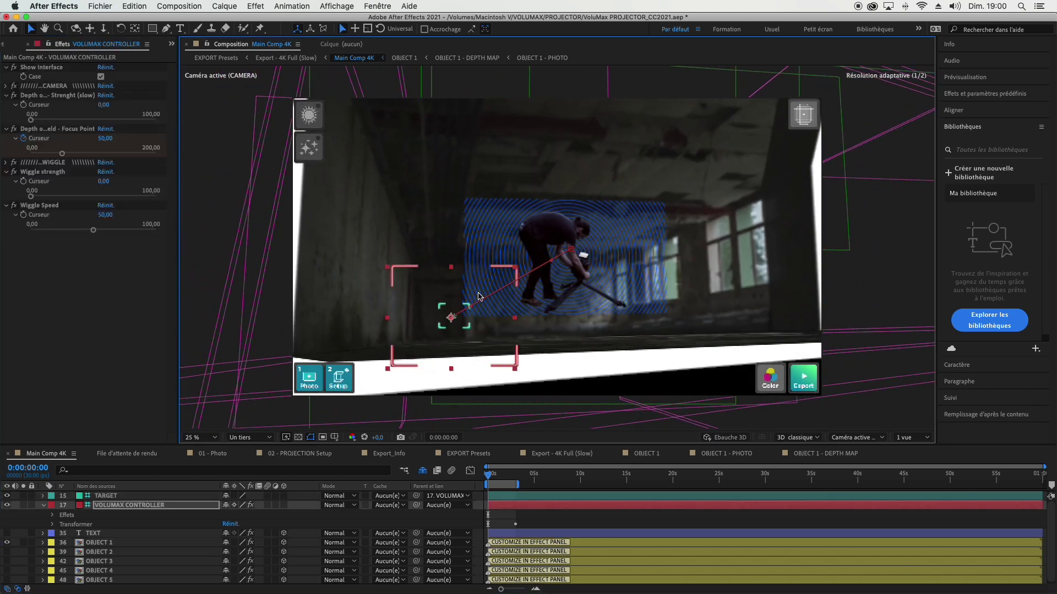
left_click(570, 253)
left_click_drag(568, 248, 568, 282)
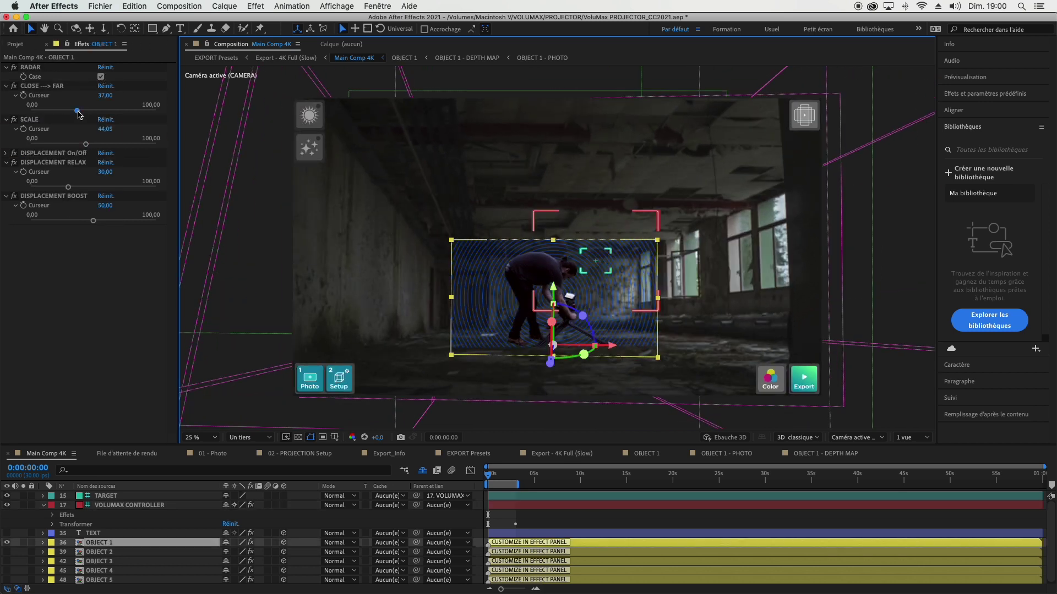
mouse_move(77, 111)
left_mouse_down()
mouse_move(61, 110)
mouse_move(132, 110)
mouse_move(92, 110)
left_mouse_up()
left_click_drag(556, 289, 555, 306)
Step: Swing the camera with the VOLUMAX CONTROLLER to check how the cameraman sits on the floor
left_click(432, 233)
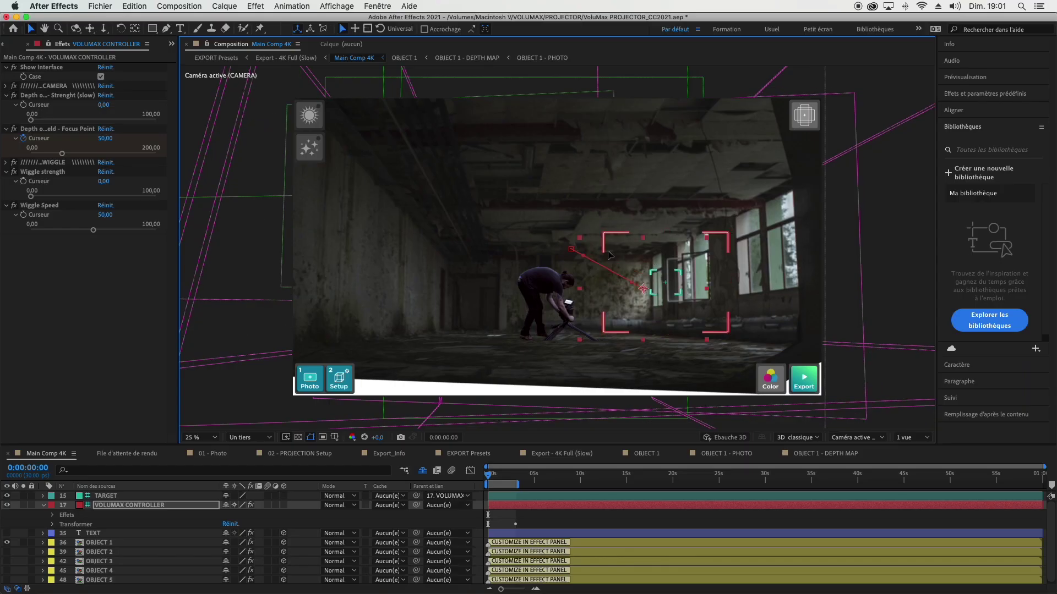
left_click_drag(609, 255, 647, 287)
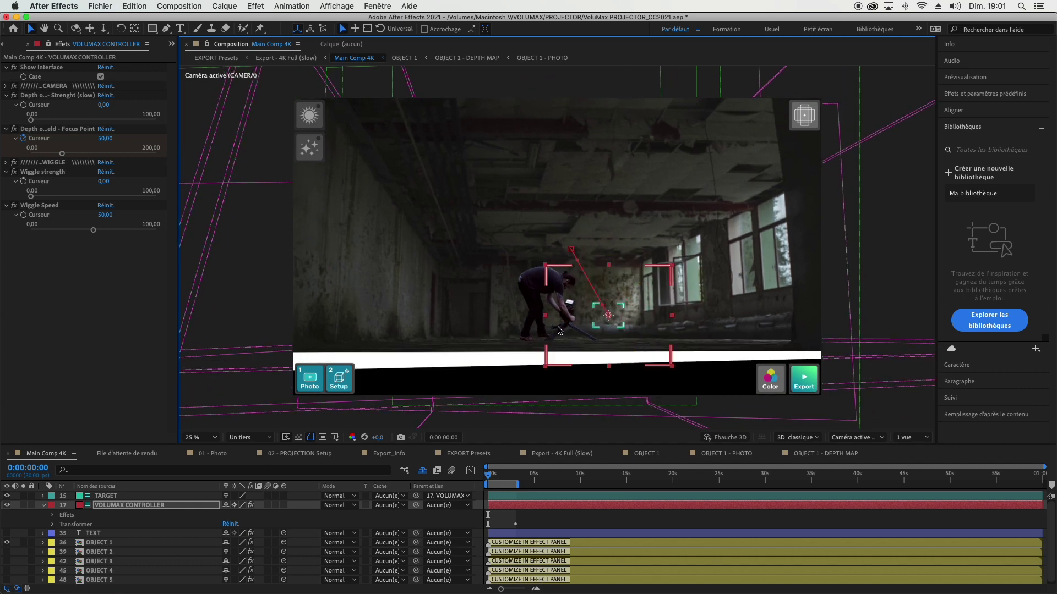
left_click_drag(655, 290, 565, 214)
left_click_drag(587, 252, 580, 218)
Step: Show the TEXT layer, set its CLOSE ---> FAR to 55,51 and place it behind the cameraman near floor level
left_click(681, 282)
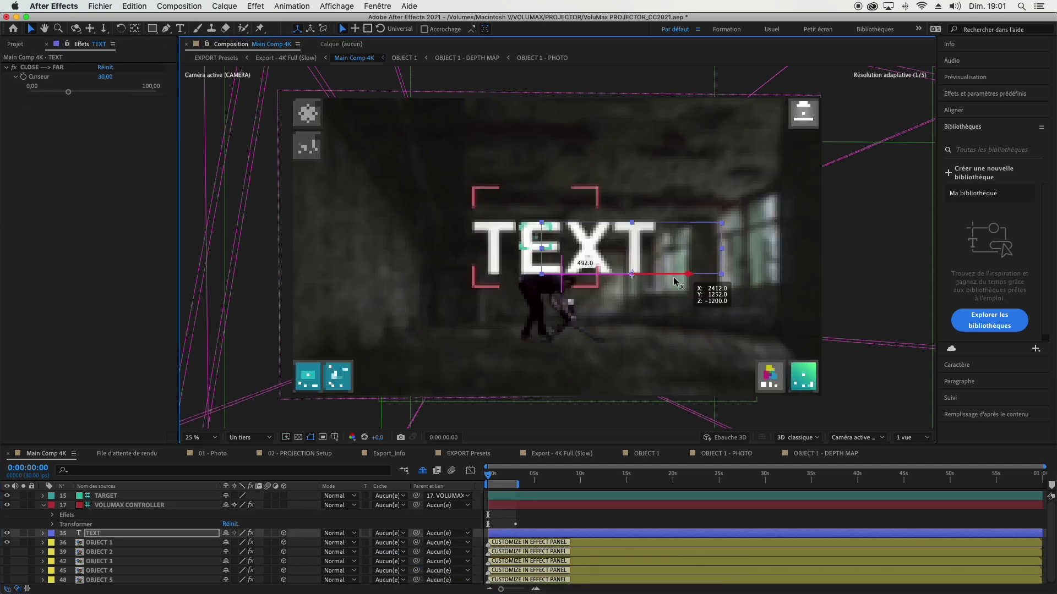
left_click_drag(69, 92, 100, 91)
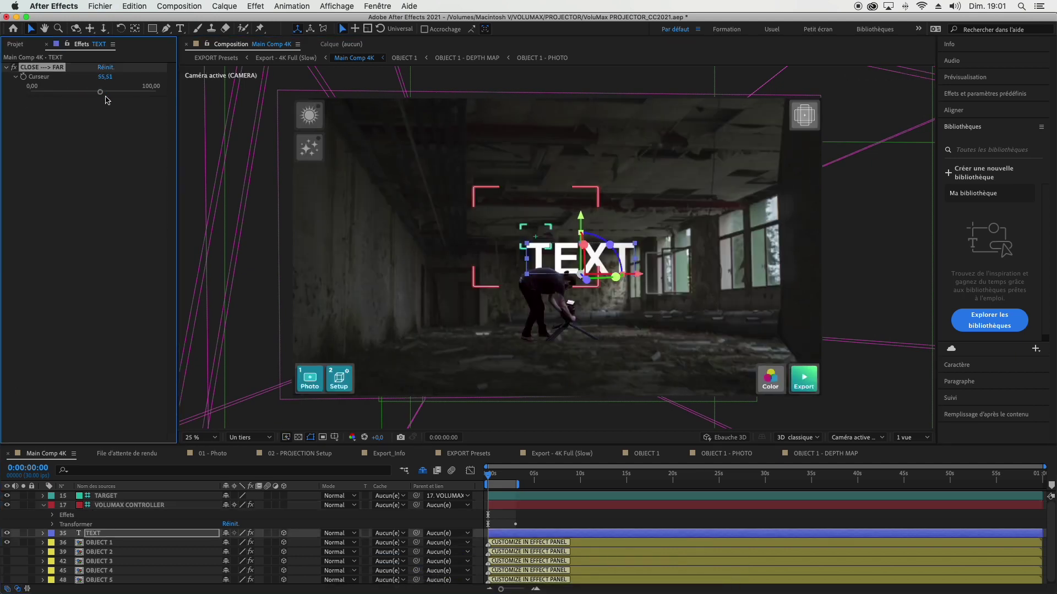
left_click_drag(580, 219, 580, 268)
Step: Replace the placeholder wording of the text layer with URBEX
double_click(624, 300)
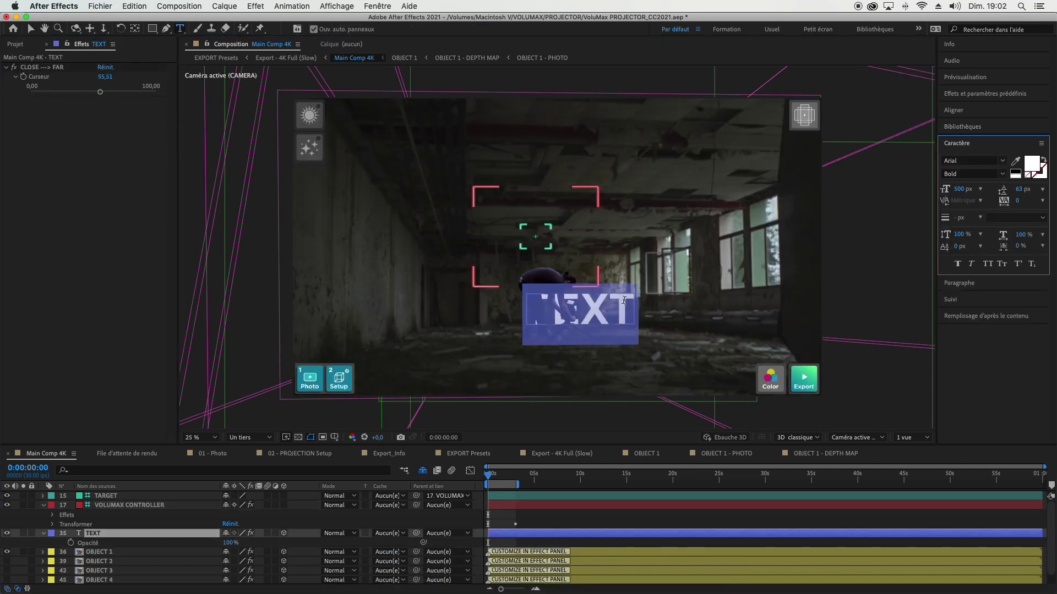
type("RBEX")
left_click(525, 309)
type("U")
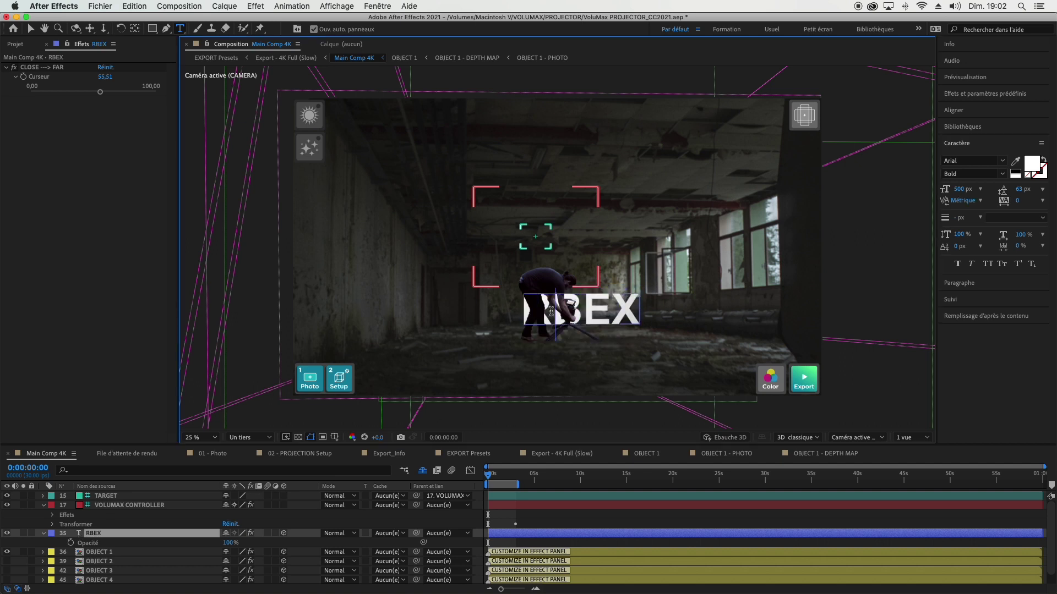
Step: Format the URBEX text in Gotham Medium at 522 px
double_click(599, 315)
left_click(1001, 160)
type("goth")
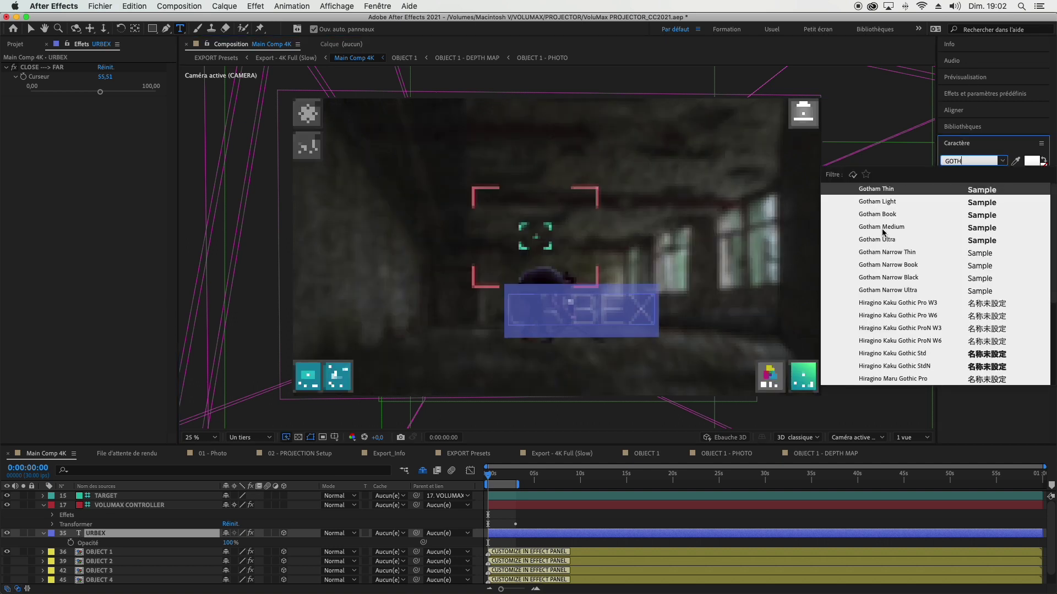
left_click(882, 230)
left_click_drag(962, 189, 970, 189)
left_click(105, 496)
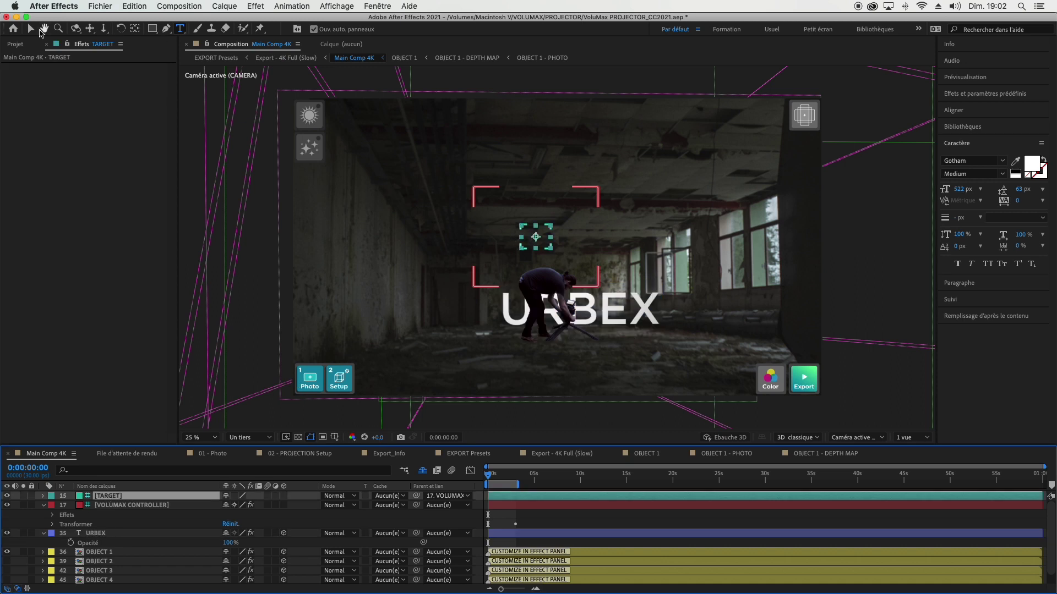
Step: Return to the Selection tool and lower the composition's preview resolution to a quarter (Un quart)
left_click(31, 28)
left_click(448, 223)
key("Caps_Lock")
left_click(257, 440)
left_click(250, 500)
key("Caps_Lock")
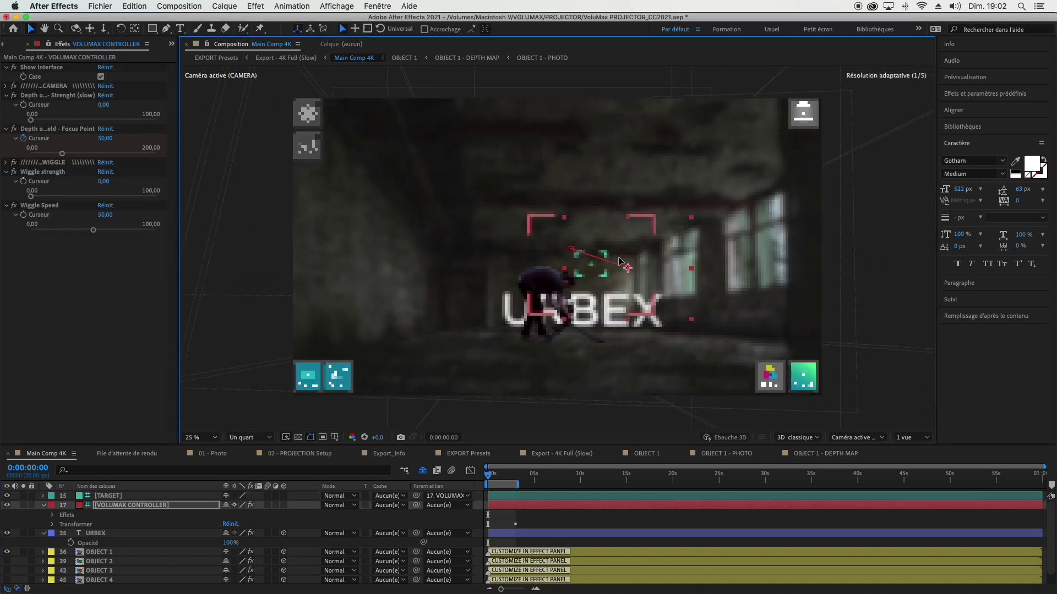
Step: Set the URBEX text's CLOSE ---> FAR to 67,40 and swing the camera across the room to check its depth
left_click(592, 337)
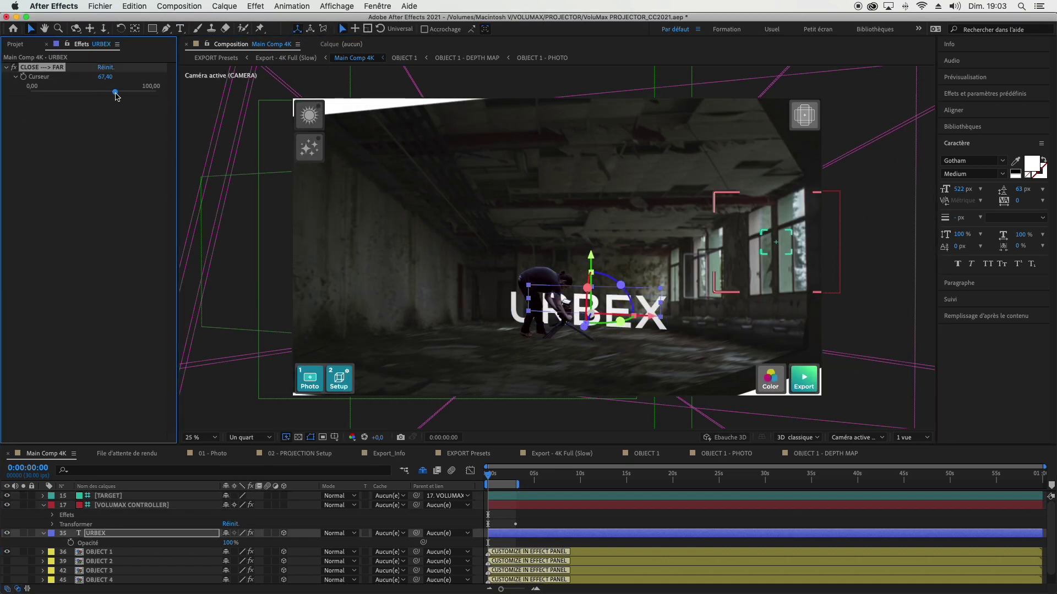
left_click(803, 257)
left_click_drag(804, 257, 476, 267)
left_click(558, 279)
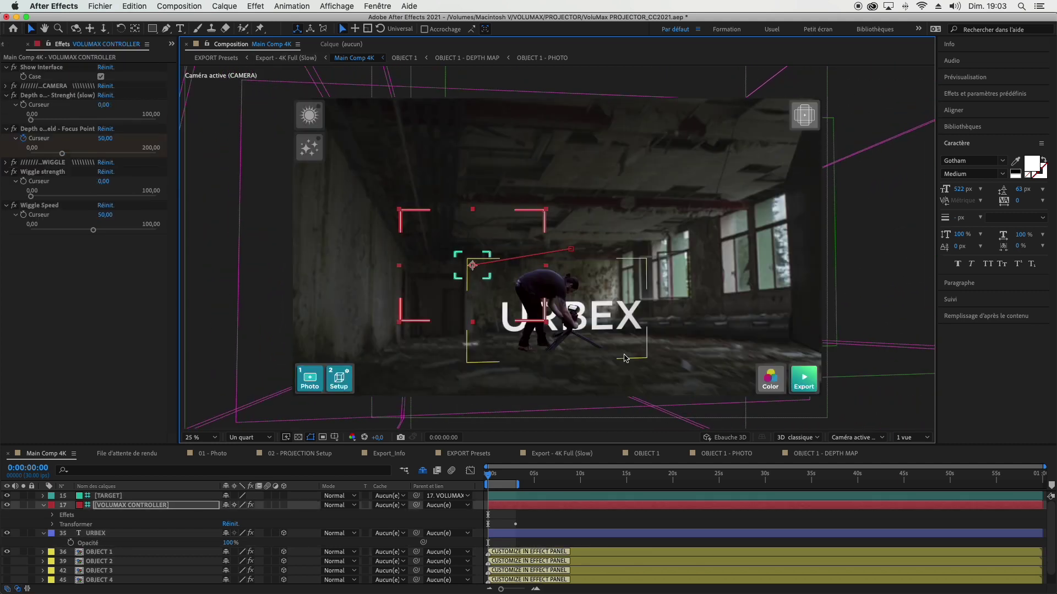
Step: Open the scene's color corrections and set SATURATION to 29,52
left_click(773, 386)
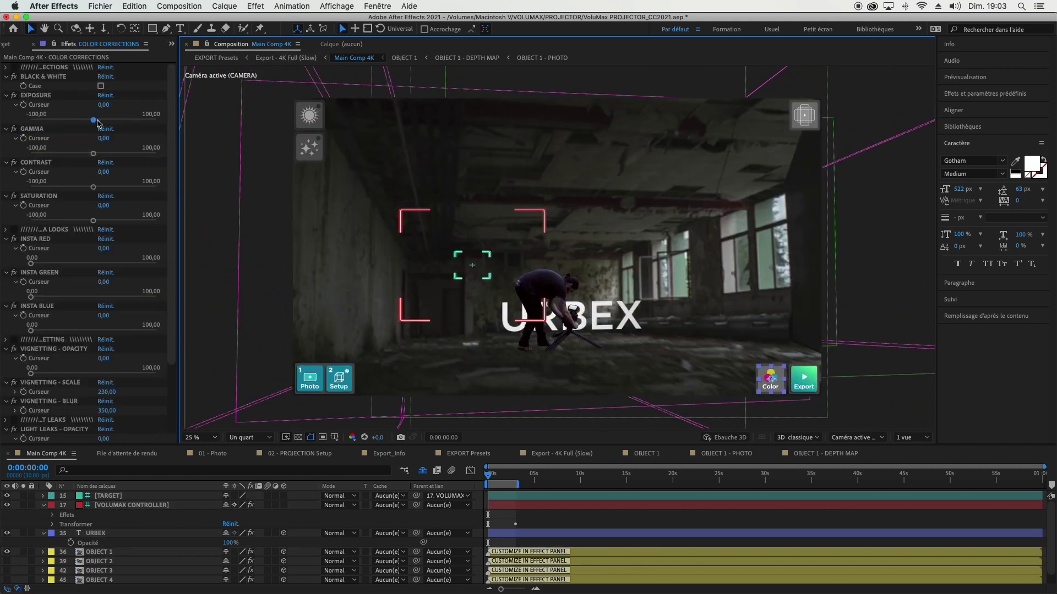
left_click_drag(93, 220, 111, 220)
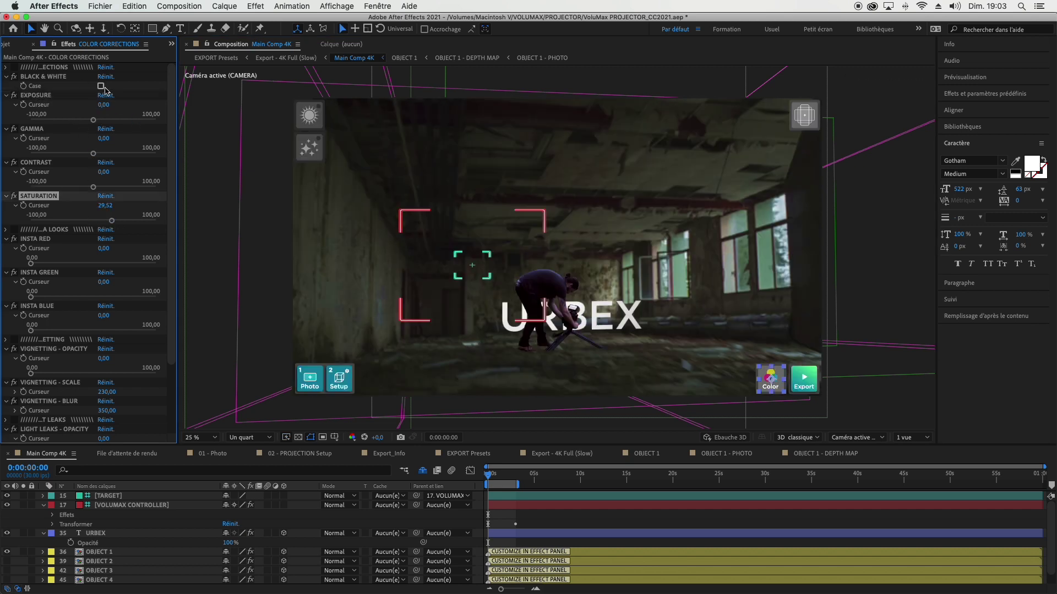
Step: Try the BLACK & WHITE color correction on the scene and turn it back off
left_click(102, 86)
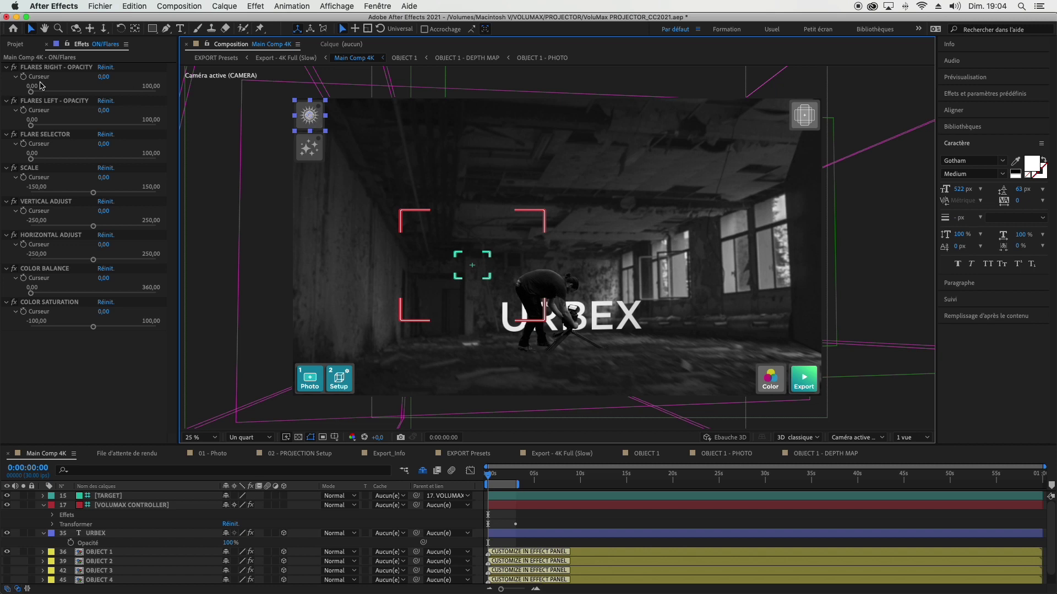
left_click(769, 383)
left_click(101, 86)
Step: Set FLARES RIGHT - OPACITY to 34,80, FLARES LEFT - OPACITY to 26,43 and FLARE SELECTOR to 19,38
left_click(304, 120)
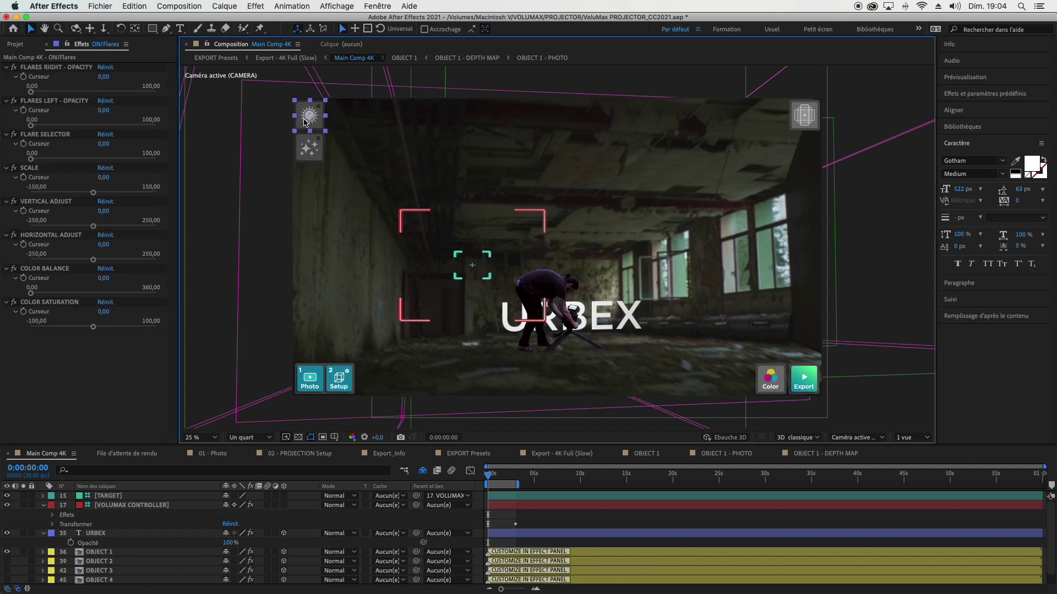
left_click_drag(62, 91, 137, 94)
left_click_drag(78, 126, 132, 126)
left_click_drag(61, 161, 114, 161)
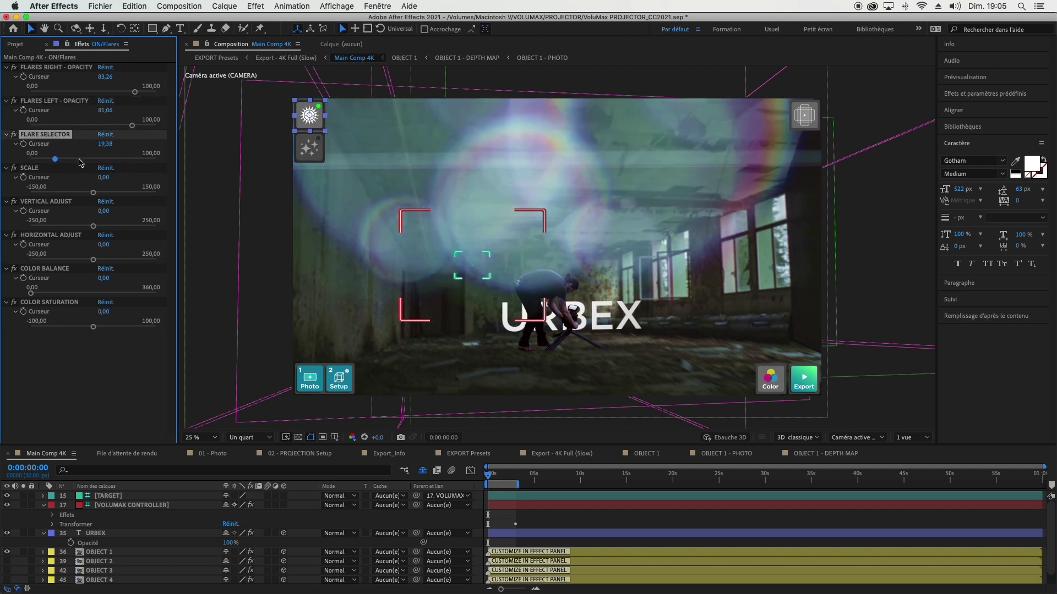
left_click(64, 126)
left_click(74, 92)
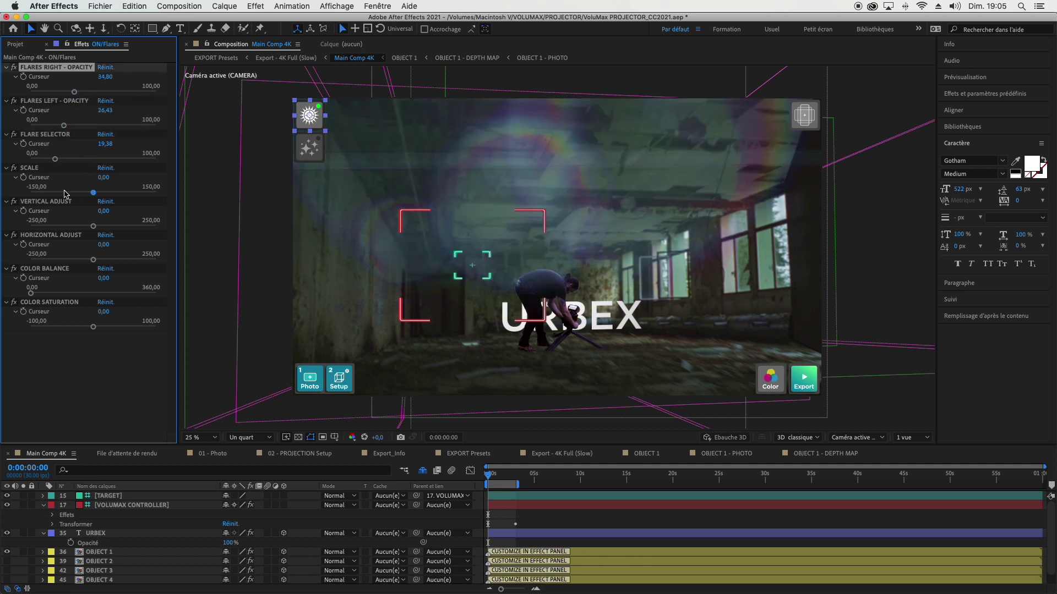
Step: Set the flares' SCALE to -114,32, VERTICAL ADJUST to 168,50, HORIZONTAL ADJUST to -144,27, COLOR BALANCE to 287,05 and COLOR SATURATION to -46,26
left_click_drag(49, 194, 137, 193)
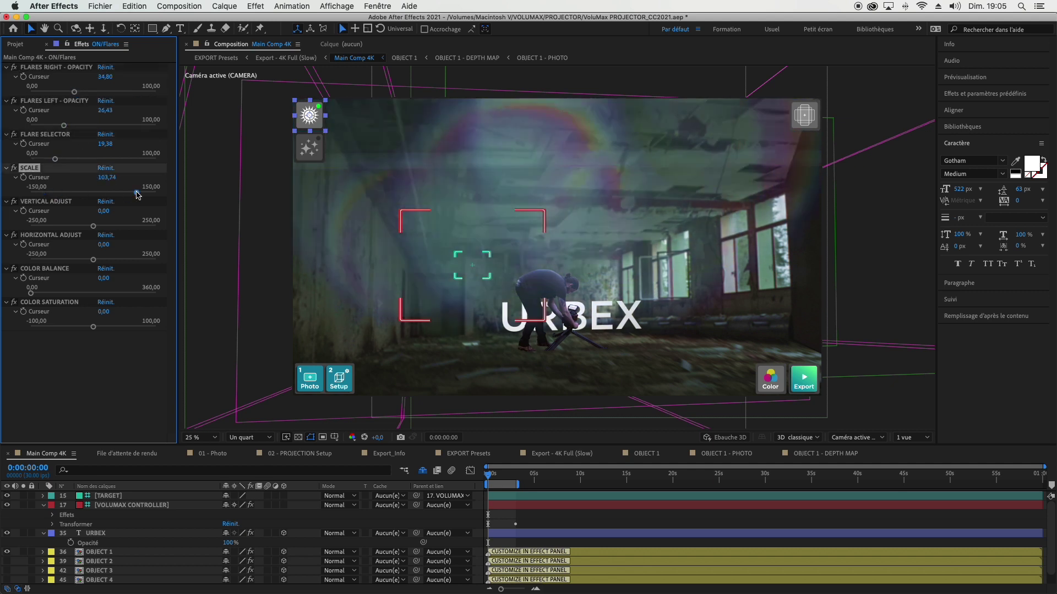
left_click(46, 193)
left_click(136, 226)
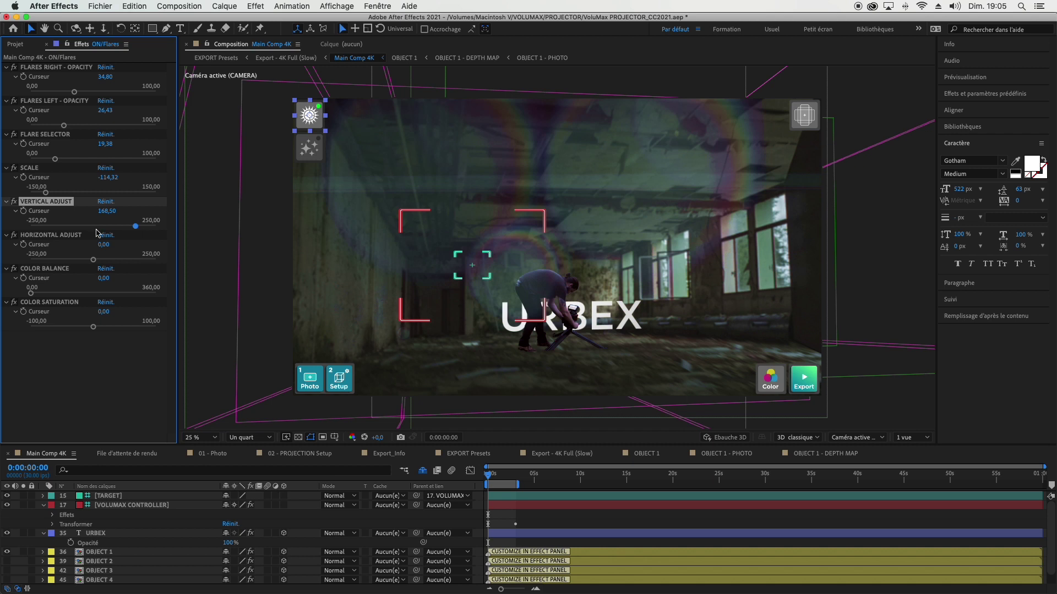
left_click(57, 260)
left_click(131, 294)
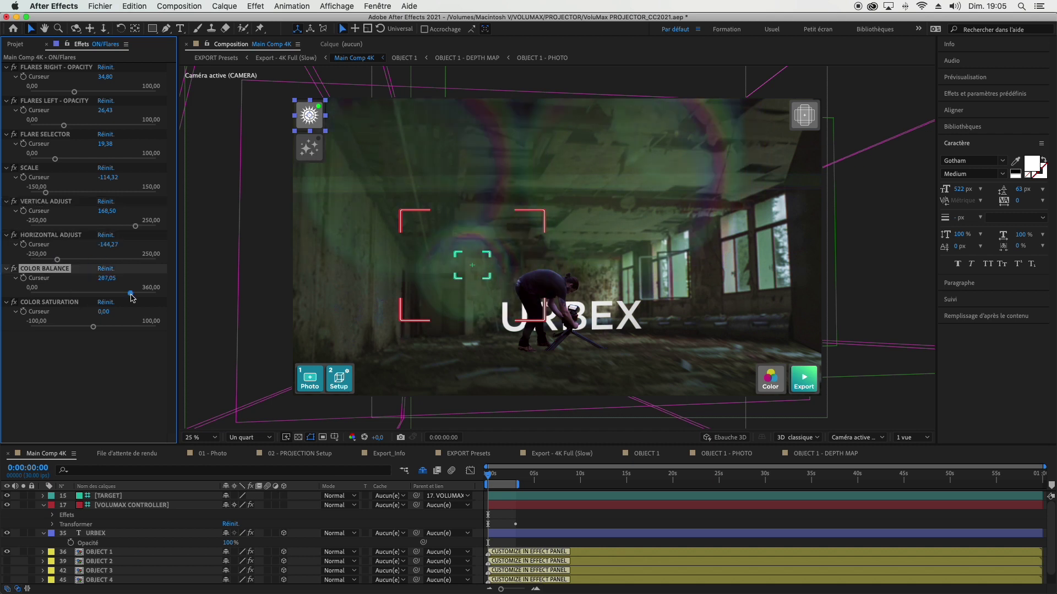
left_click(65, 328)
left_click_drag(429, 291, 484, 168)
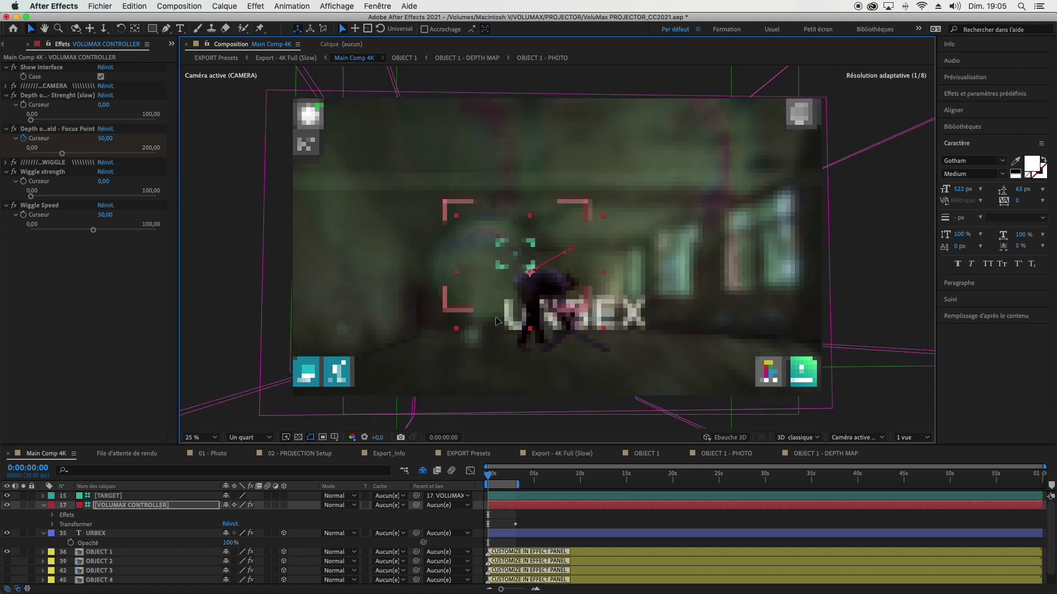
Step: Remove the flares by setting both flare opacities and FLARE SELECTOR to 0,00
left_click(312, 122)
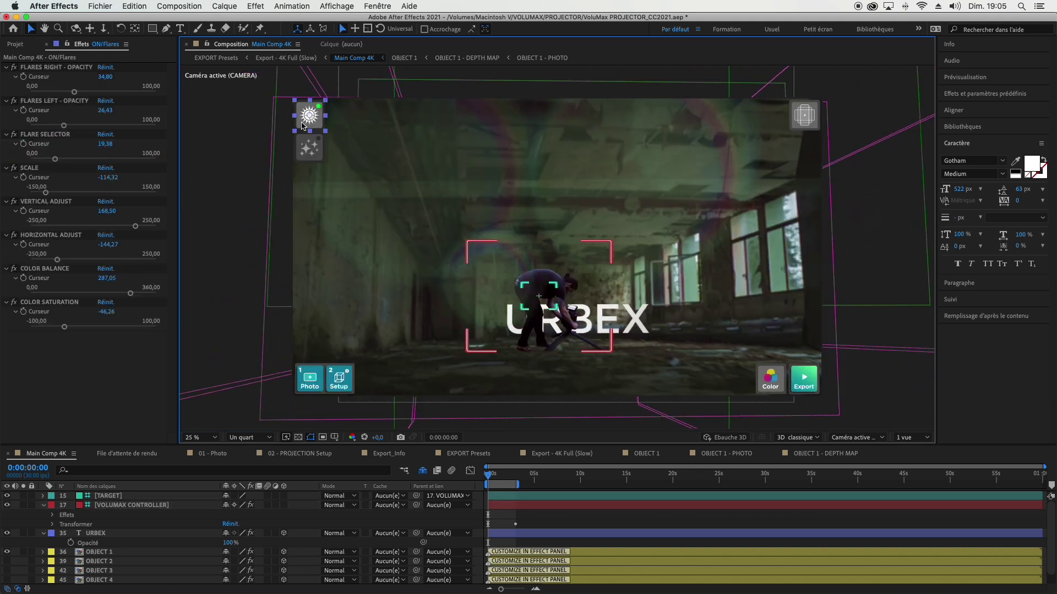
left_click_drag(74, 92, 11, 92)
left_click_drag(64, 126, 6, 127)
left_click_drag(55, 159, 4, 154)
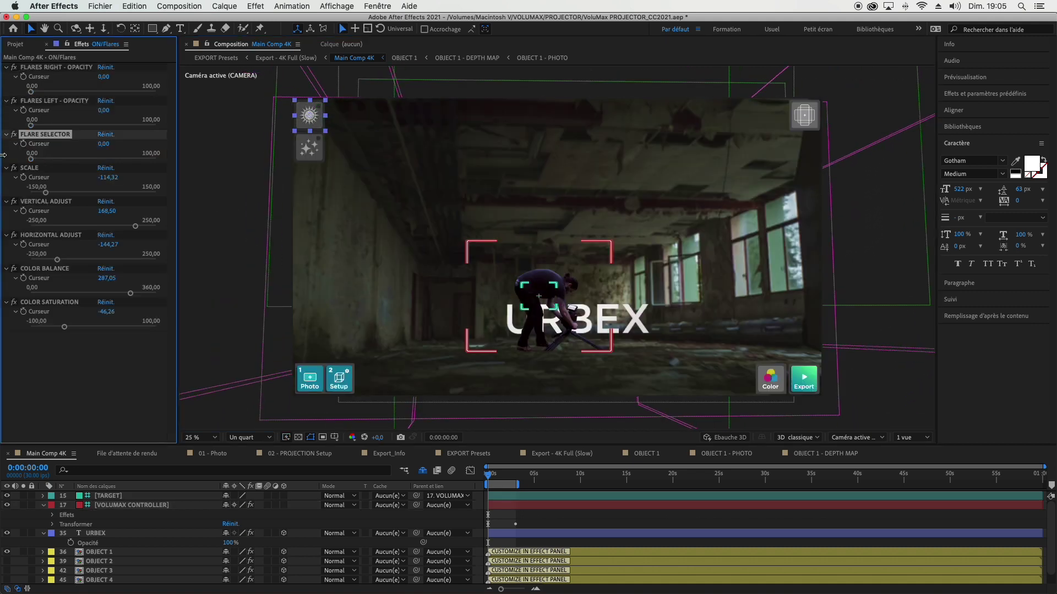
Step: Open the particle controls and set DIRT to 32,16
left_click(310, 147)
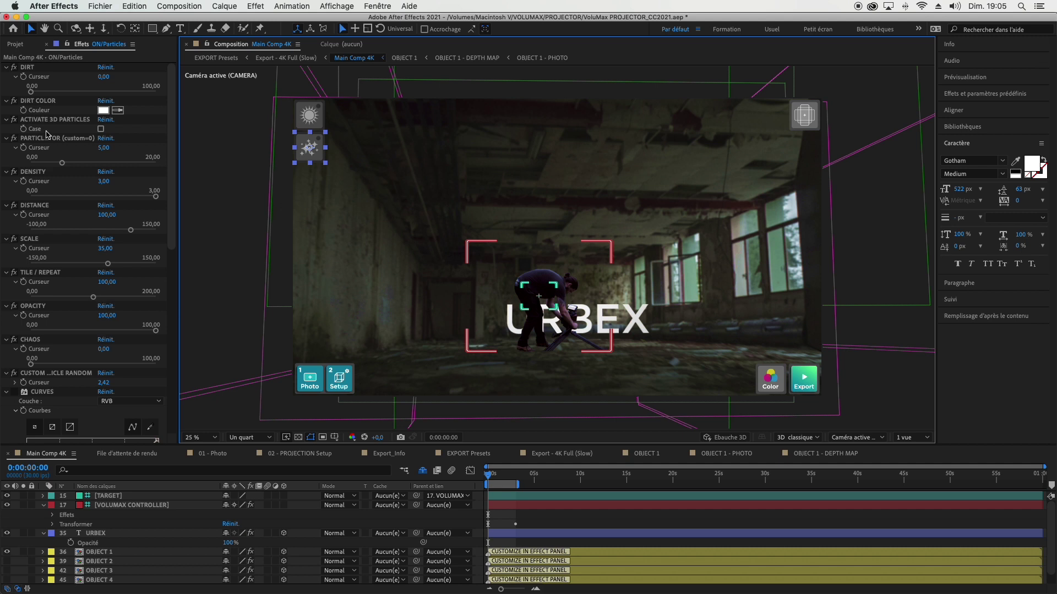
left_click(71, 92)
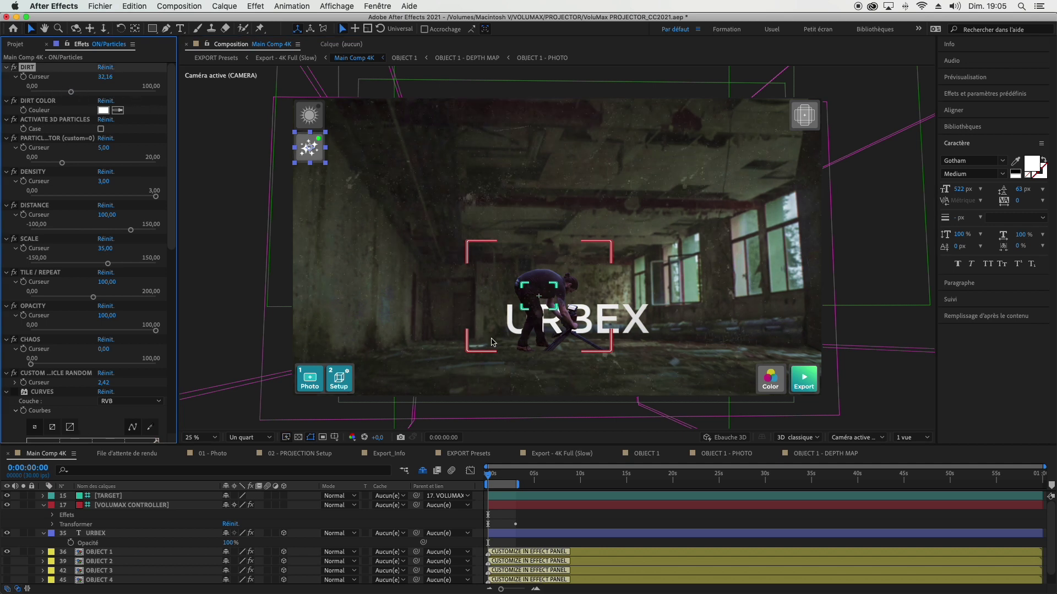
Step: Shift the camera controller to check the dirt, and set DIRT COLOR to a dark grey and particle DENSITY to 2,80
left_click_drag(501, 338, 496, 317)
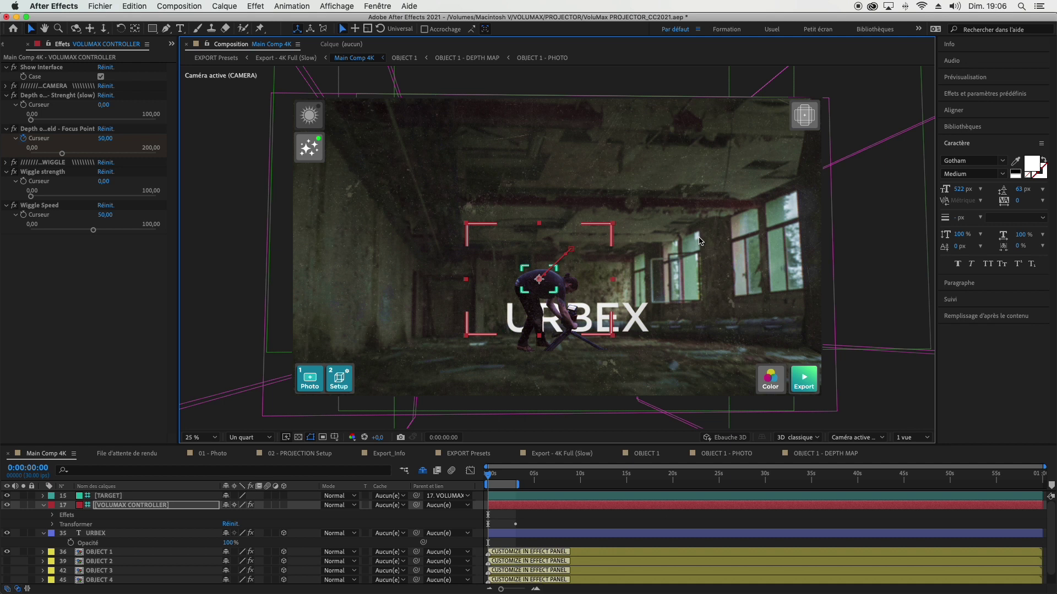
left_click(310, 148)
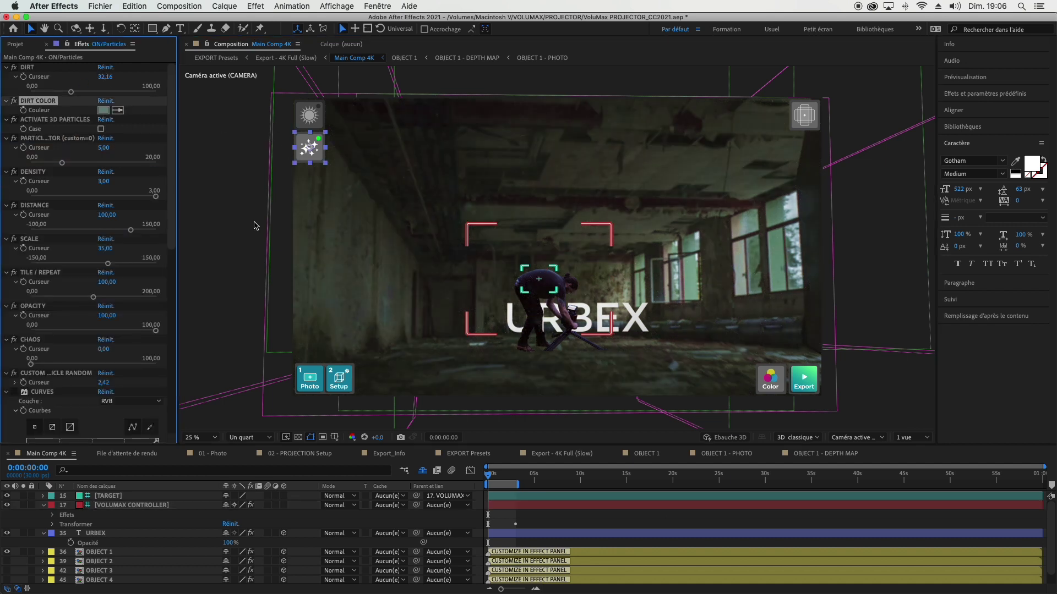
key("super+z")
key("super+z")
key("super+z")
key("super+z")
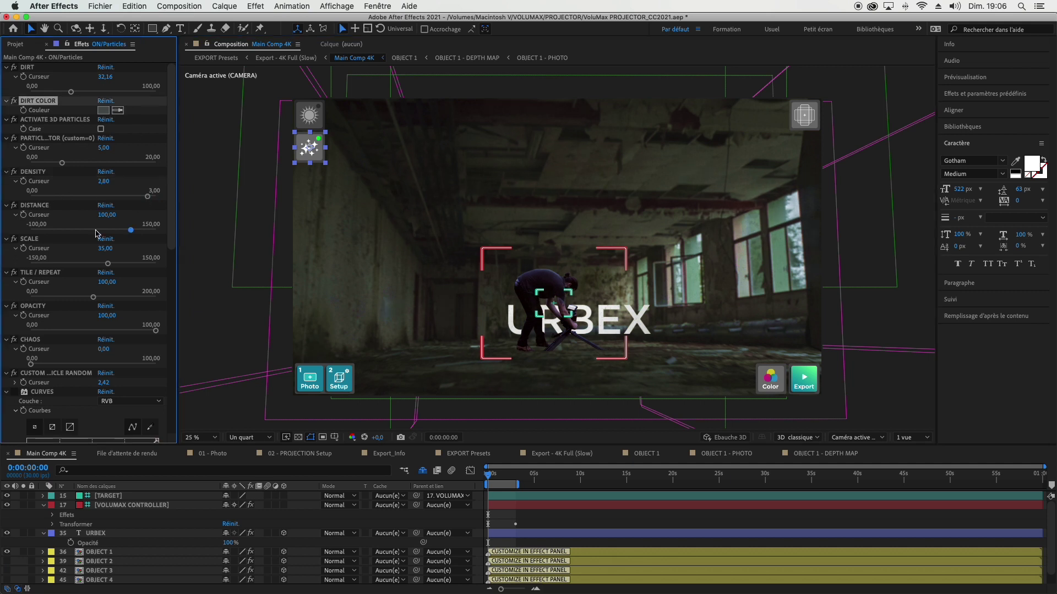
Step: Set the particles' DISTANCE to -59,25 and adjust their SCALE, looking through the remaining particle settings down to the layer blur and opacity values
left_click_drag(97, 230, 51, 230)
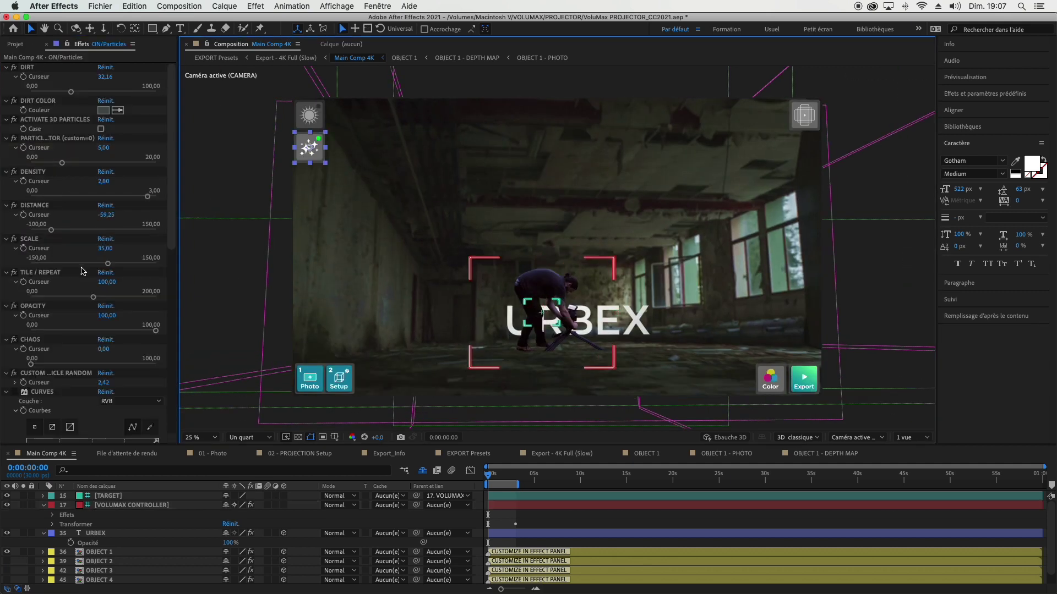
left_click_drag(81, 264, 137, 264)
scroll(124, 302, "down", 1)
left_click_drag(31, 340, 104, 310)
scroll(71, 331, "down", 6)
scroll(80, 301, "down", 5)
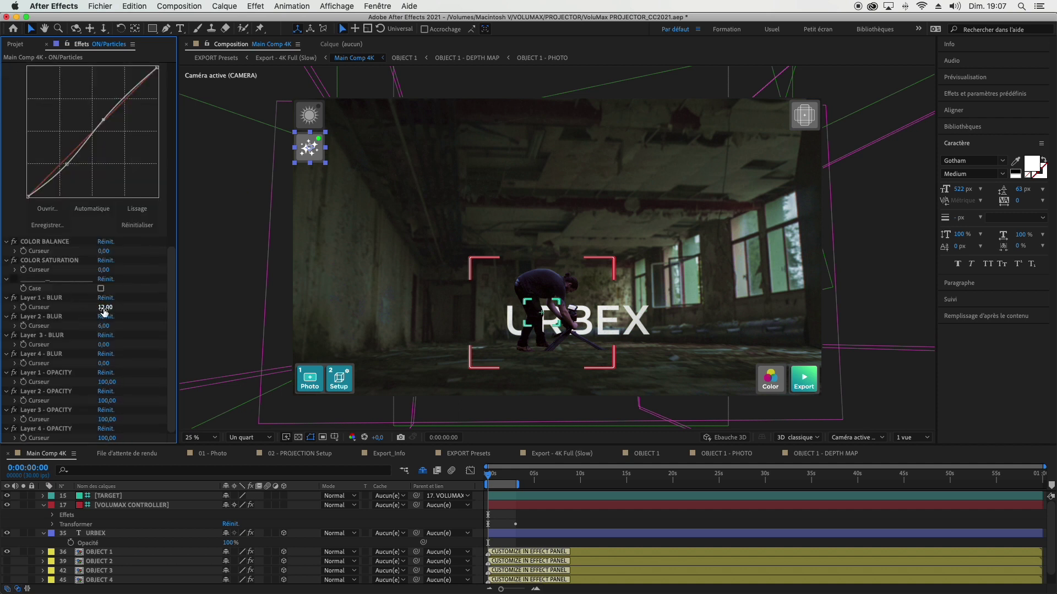
Step: Place VOLUMAX CONTROLLER at about 764, 1600 on the first frame and reveal its transform keyframes near 0:00:02:28
left_click_drag(604, 269, 460, 276)
scroll(585, 346, "down", 1)
left_click_drag(487, 474, 515, 474)
left_click(52, 523)
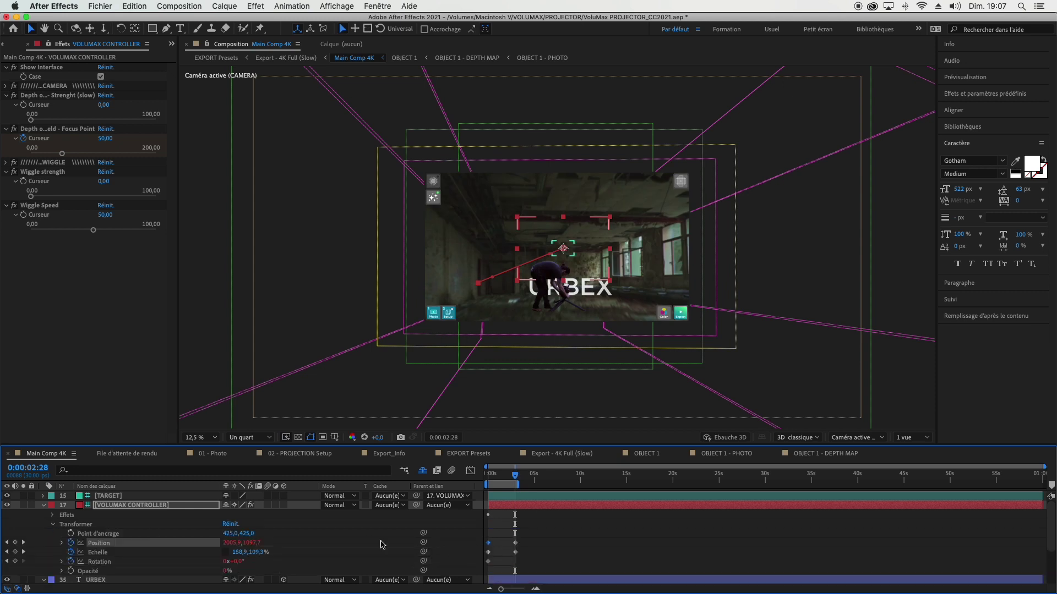
Step: Keyframe VOLUMAX CONTROLLER at 0:00:02:29 beside the far windows, at position about 3044, 876 and scale 176,2, 107,5 %
scroll(379, 544, "down", 1)
left_click_drag(597, 237, 635, 233)
left_click_drag(649, 243, 657, 244)
left_click_drag(638, 249, 685, 265)
key("period")
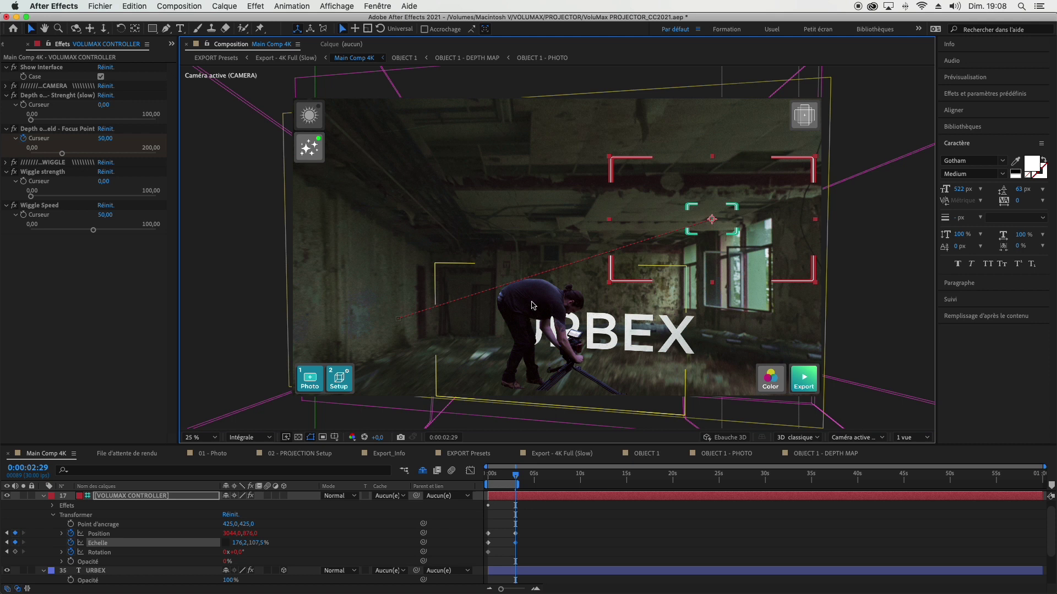
key("j")
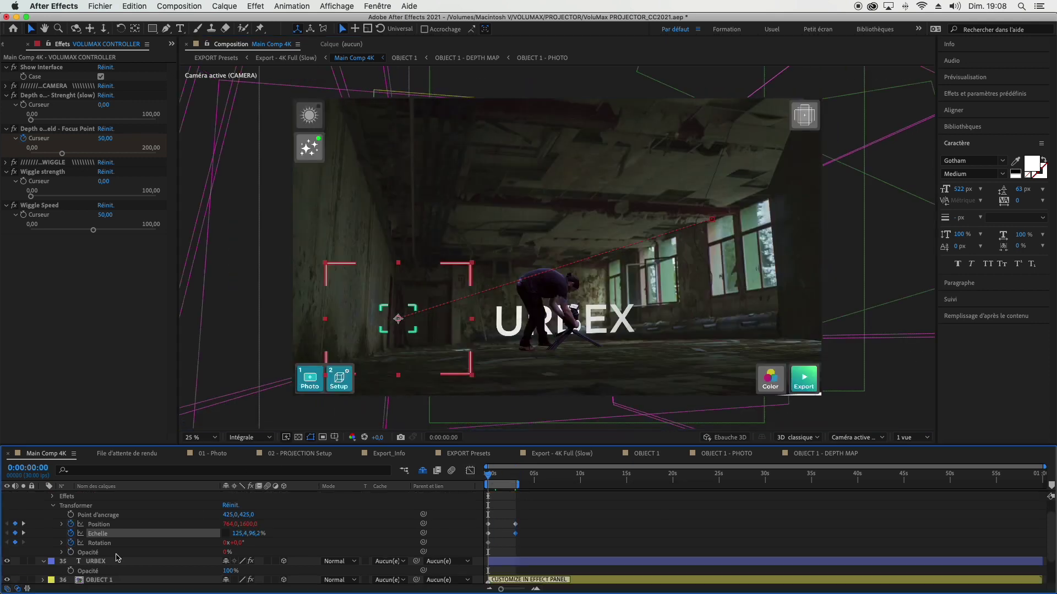
Step: Keyframe the controller's rotation to tilt the camera about 12° on the first frame and about -15° at 0:00:02:29
scroll(118, 557, "up", 2)
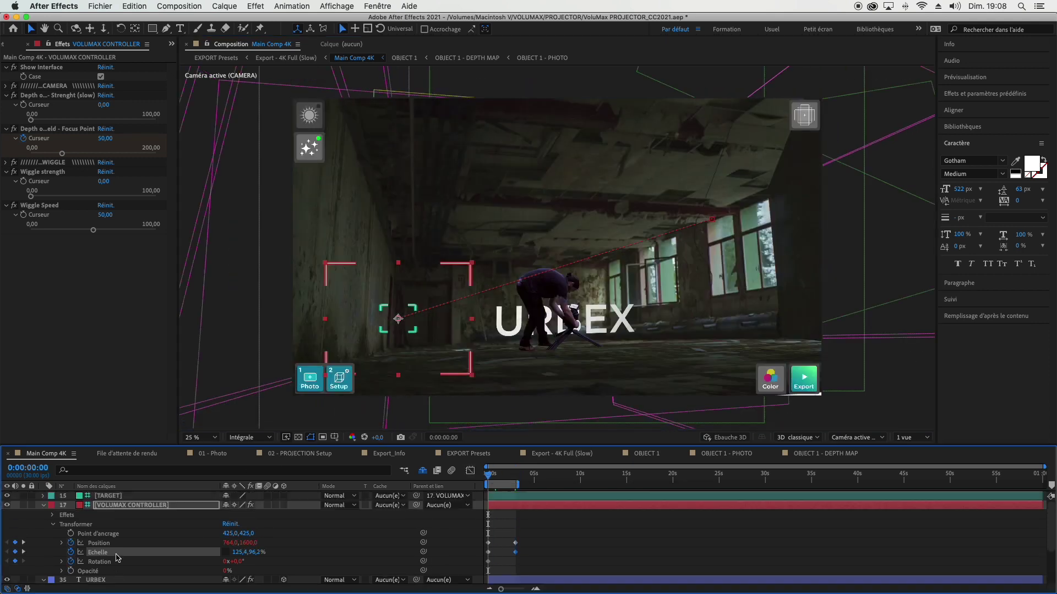
key("w")
left_click_drag(329, 267, 342, 255)
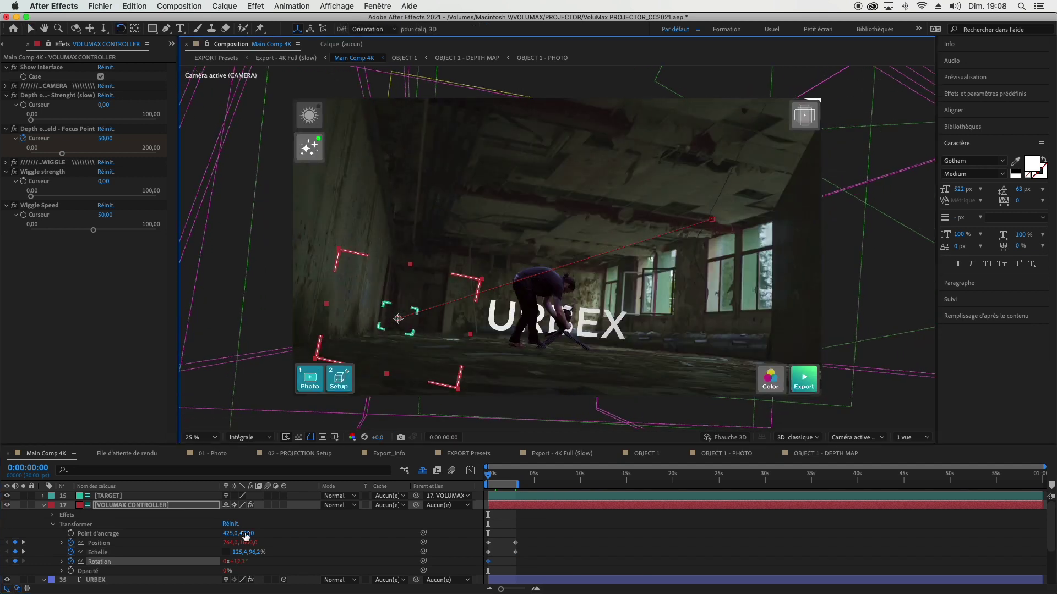
key("k")
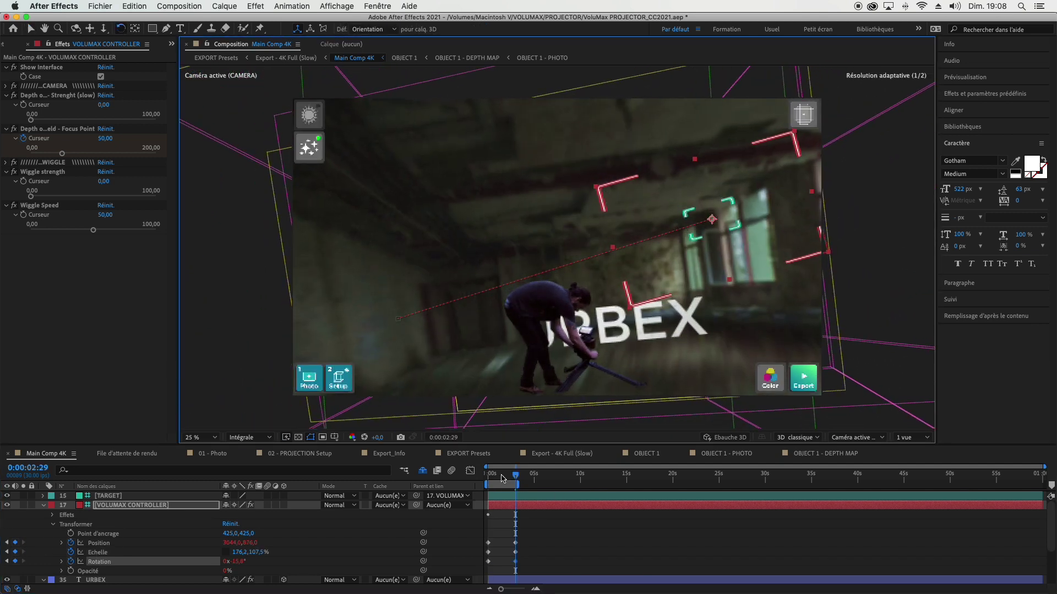
Step: Set the preview resolution to Un quart and play the camera animation from the first frame
key("j")
left_click(249, 438)
left_click(256, 500)
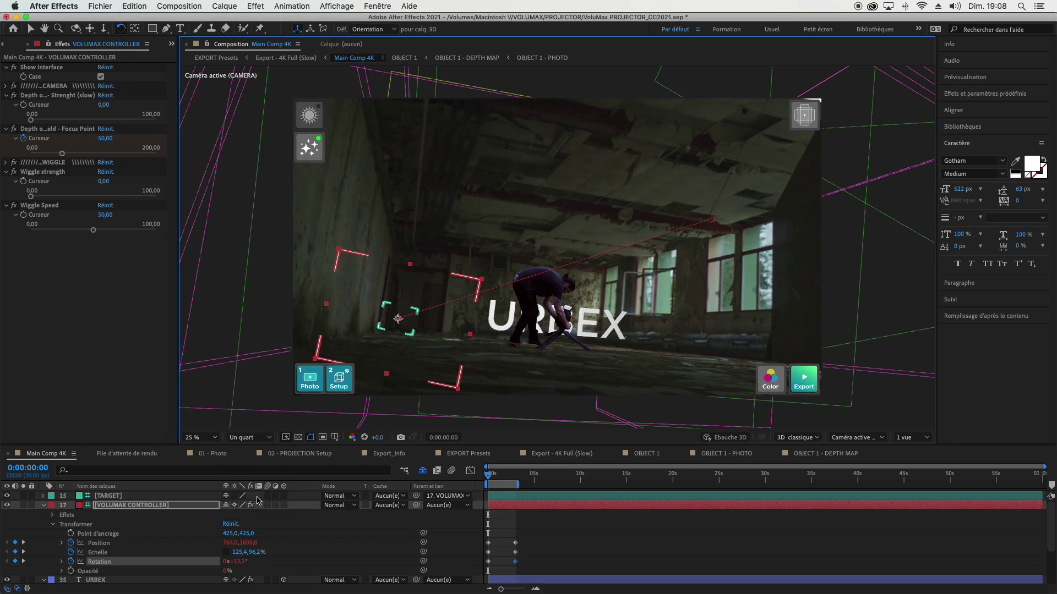
key("space")
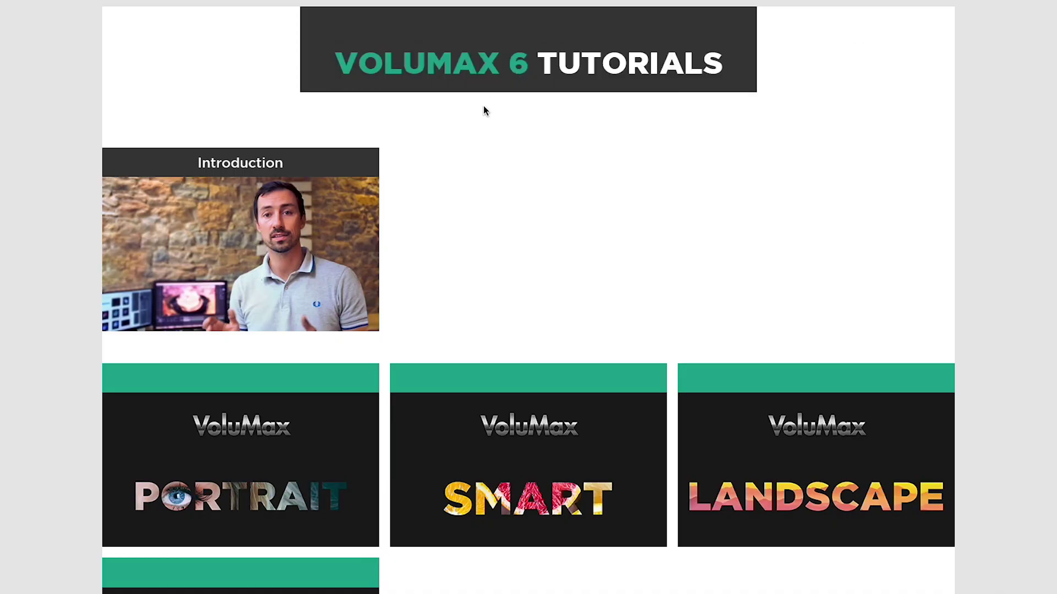
Step: Browse the VoluMax 6 tutorials page in Chrome and sample the 3D Objects video at several points, including 16:55 and 16:09
scroll(246, 204, "down", 2)
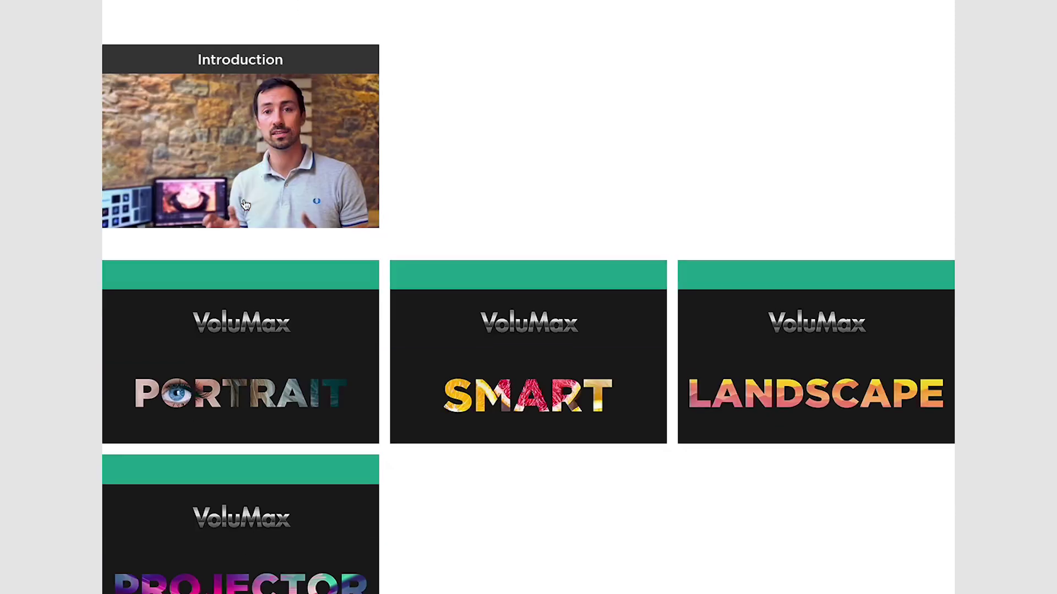
scroll(99, 201, "down", 4)
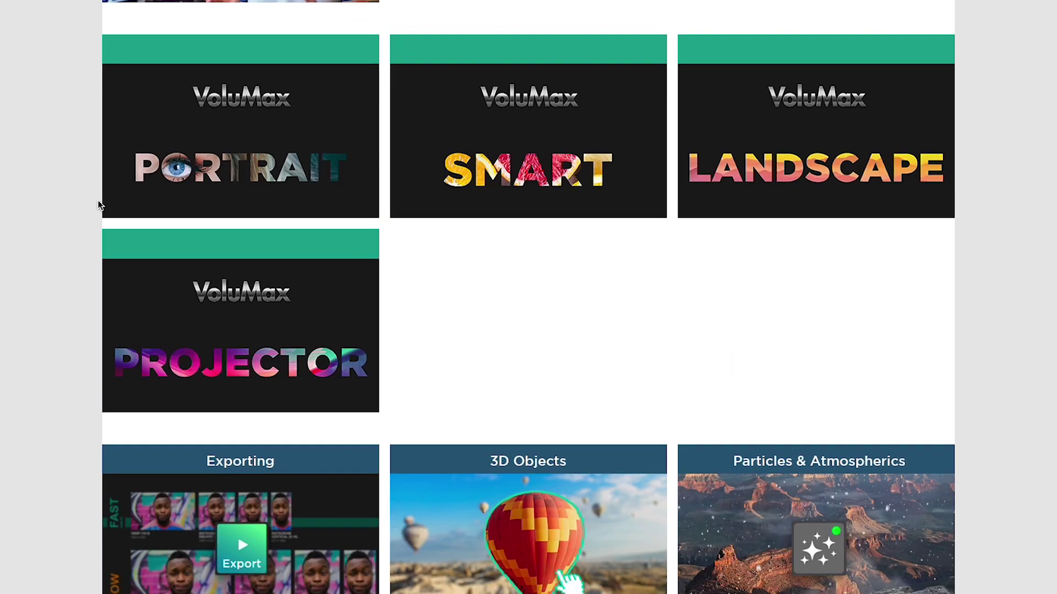
scroll(308, 269, "down", 5)
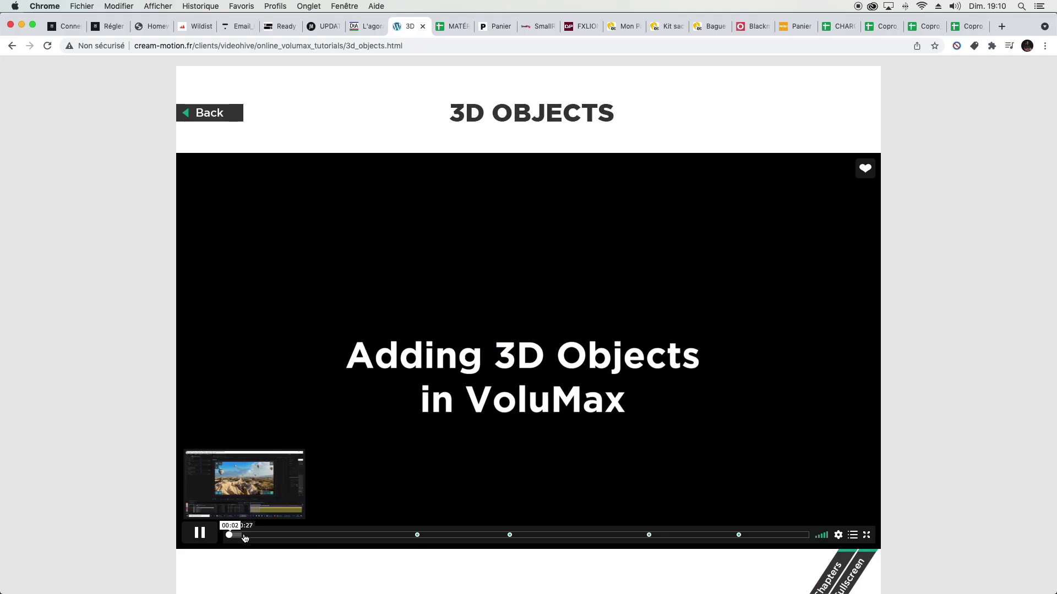
left_click(242, 535)
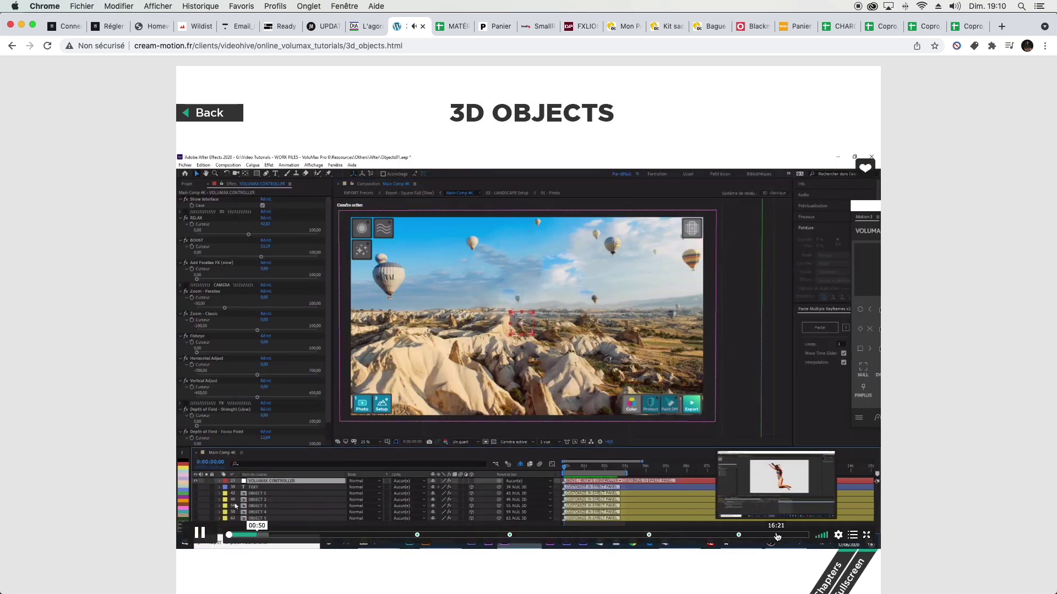
left_click(780, 535)
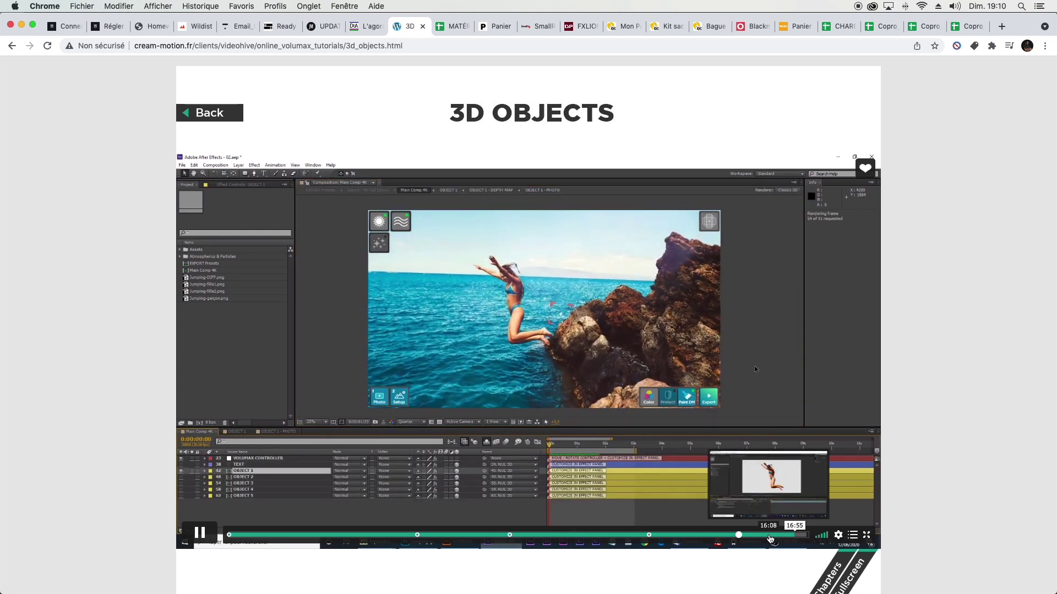
left_click(768, 535)
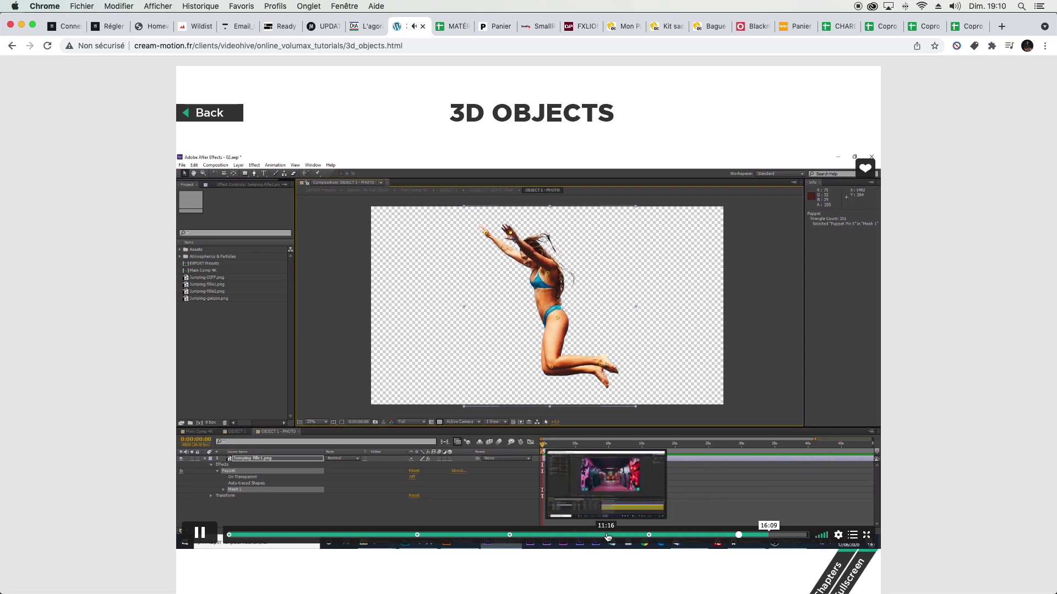
Step: Return to the VoluMax 6 tutorials overview and look through the available topics down to Zone Protect and Water Animation
left_click(200, 116)
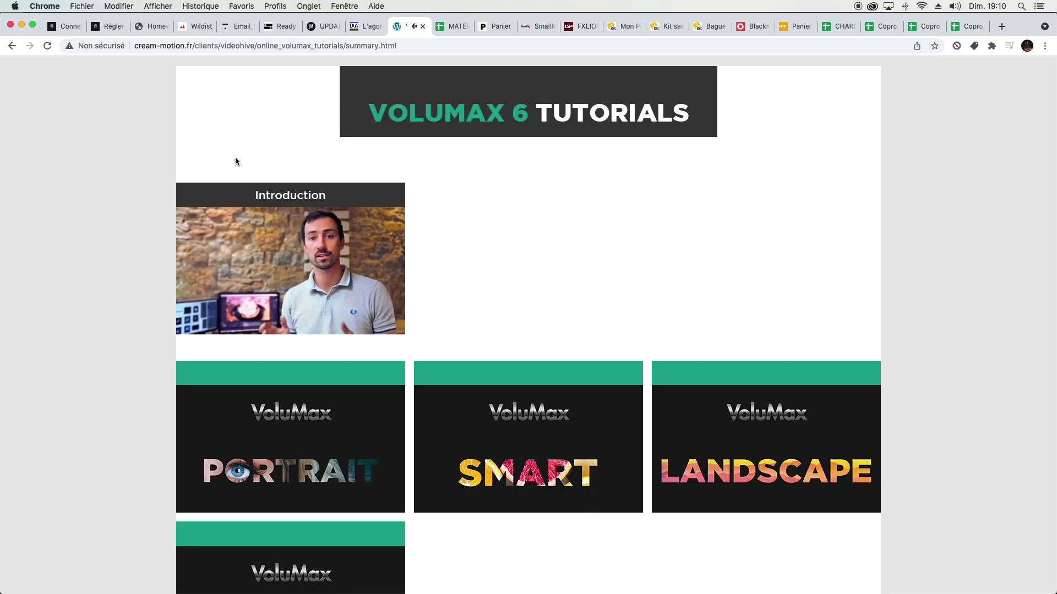
scroll(407, 318, "down", 5)
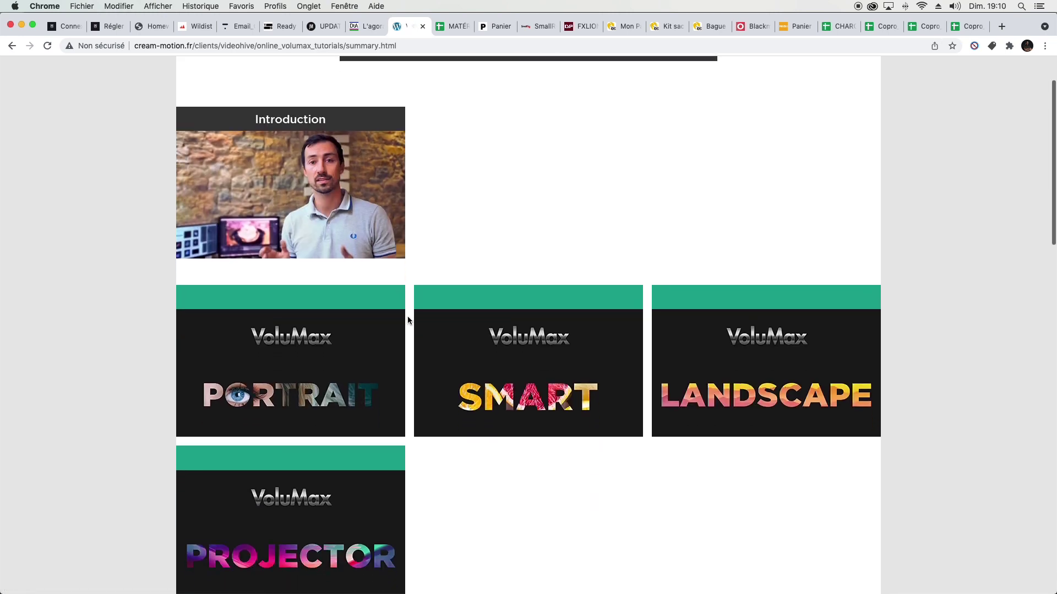
scroll(408, 318, "down", 10)
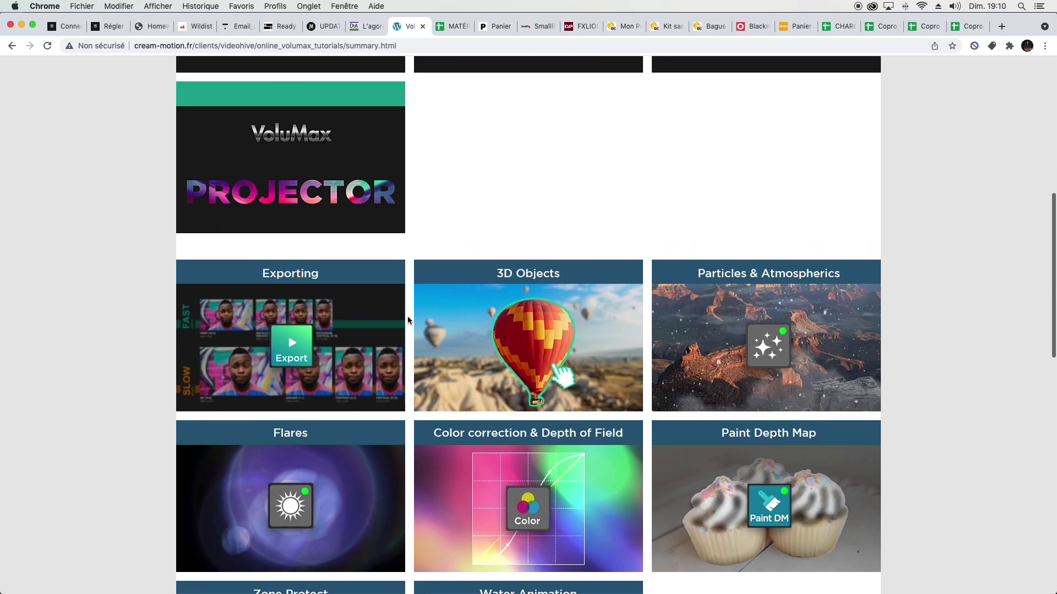
scroll(407, 315, "down", 3)
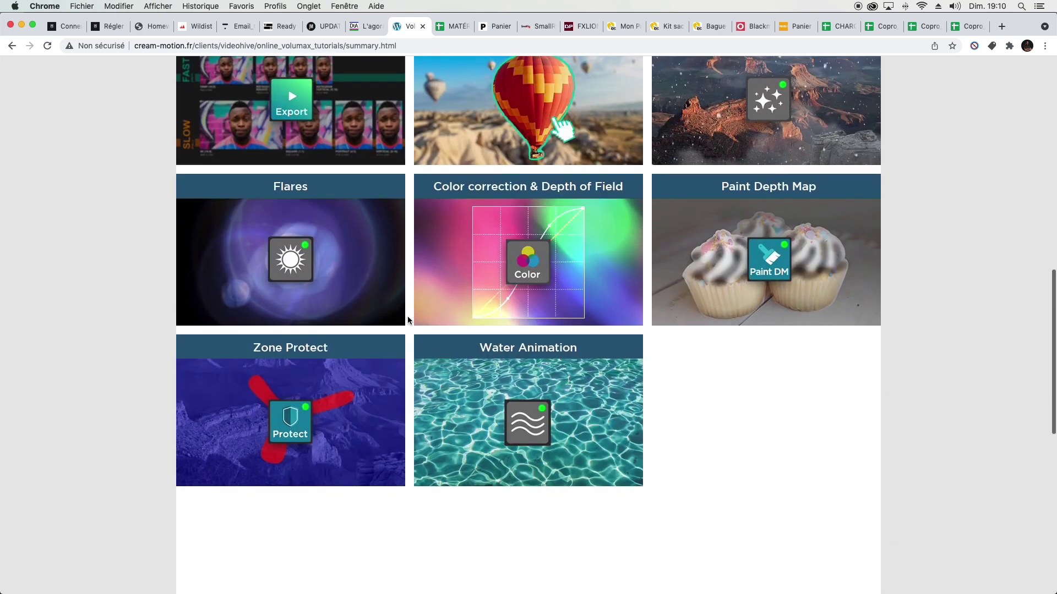